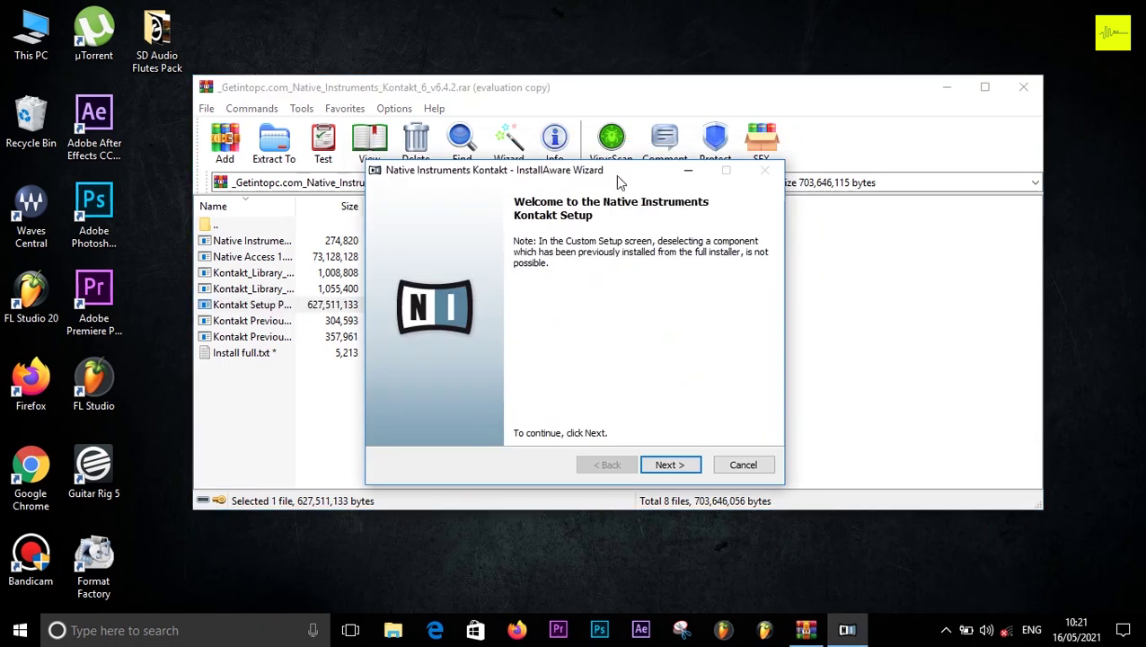
- Start the Kontakt setup, keep English as the license language and accept the agreement to reach the custom setup page
{"action": "left_click_drag", "start_coordinate": [615, 174], "coordinate": [627, 161]}
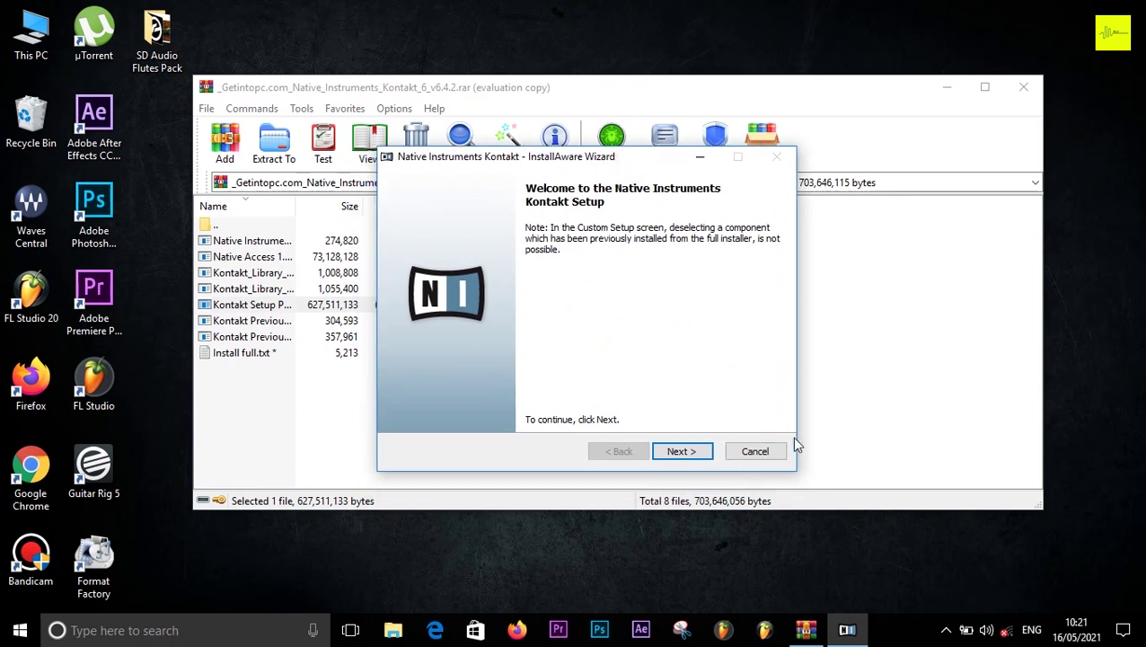
{"action": "left_click", "coordinate": [694, 453]}
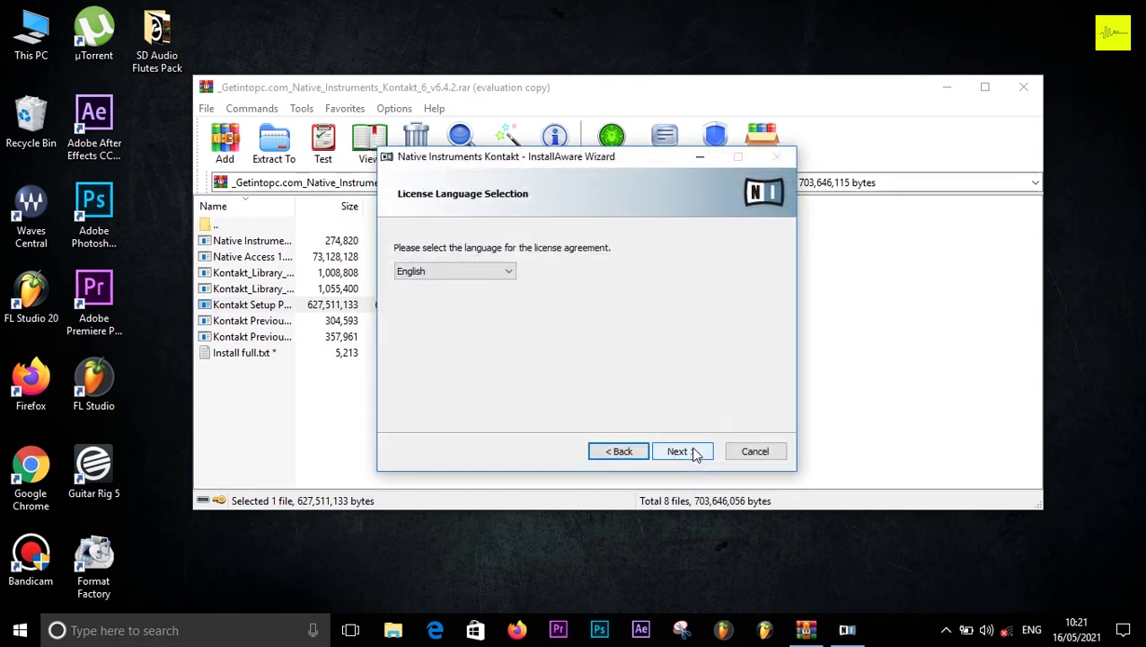
{"action": "left_click", "coordinate": [694, 453]}
{"action": "left_click", "coordinate": [474, 411]}
{"action": "left_click", "coordinate": [700, 455]}
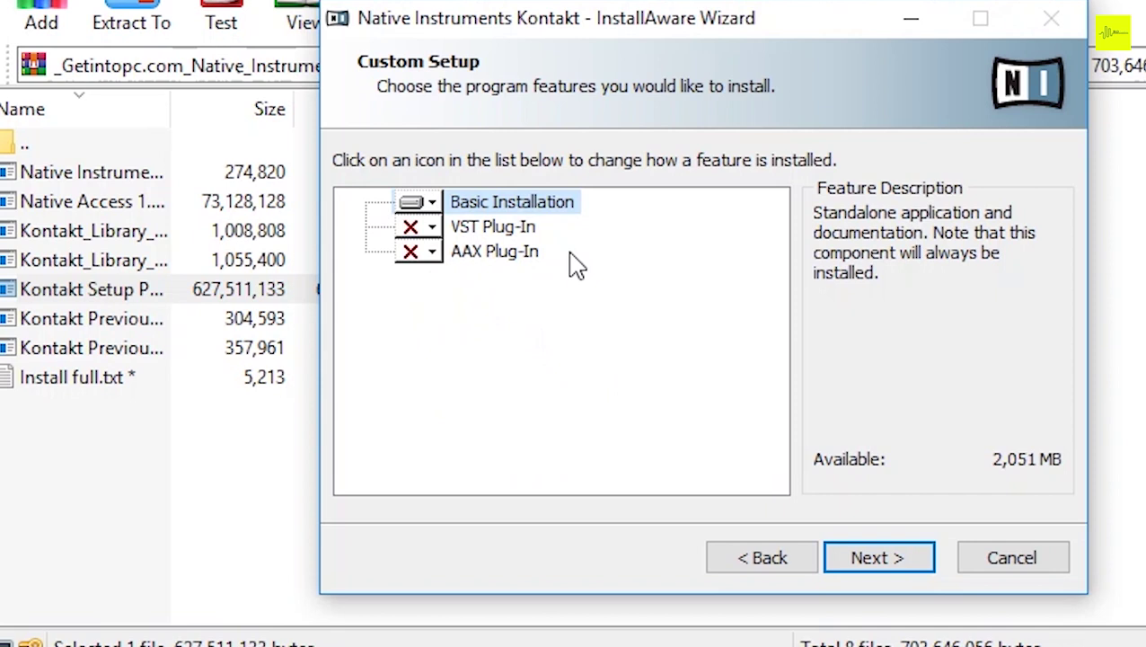
- Set the VST Plug-In feature to be installed on the local hard drive and continue to the plug-in destination folders
{"action": "left_click", "coordinate": [436, 231]}
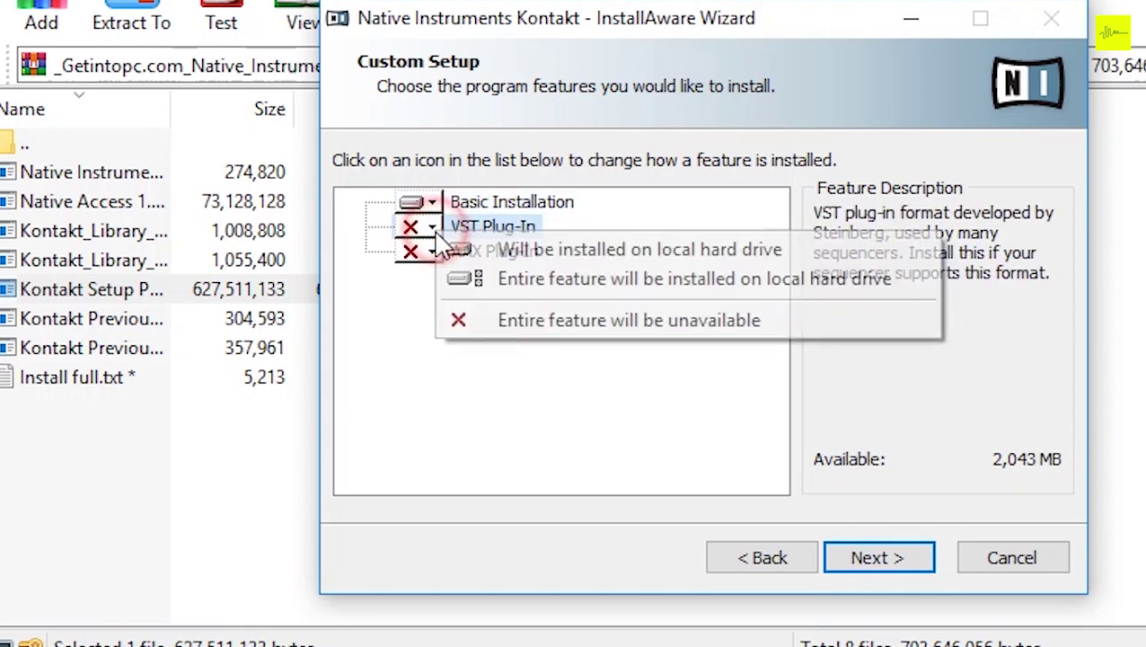
{"action": "left_click", "coordinate": [653, 256]}
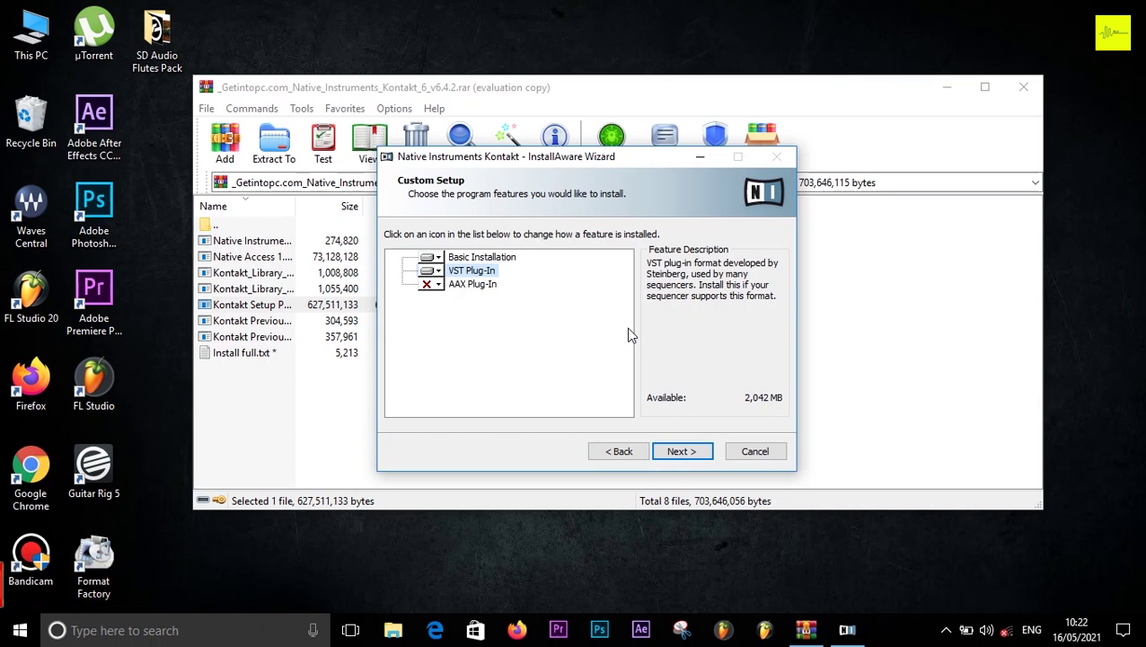
{"action": "left_click", "coordinate": [685, 457]}
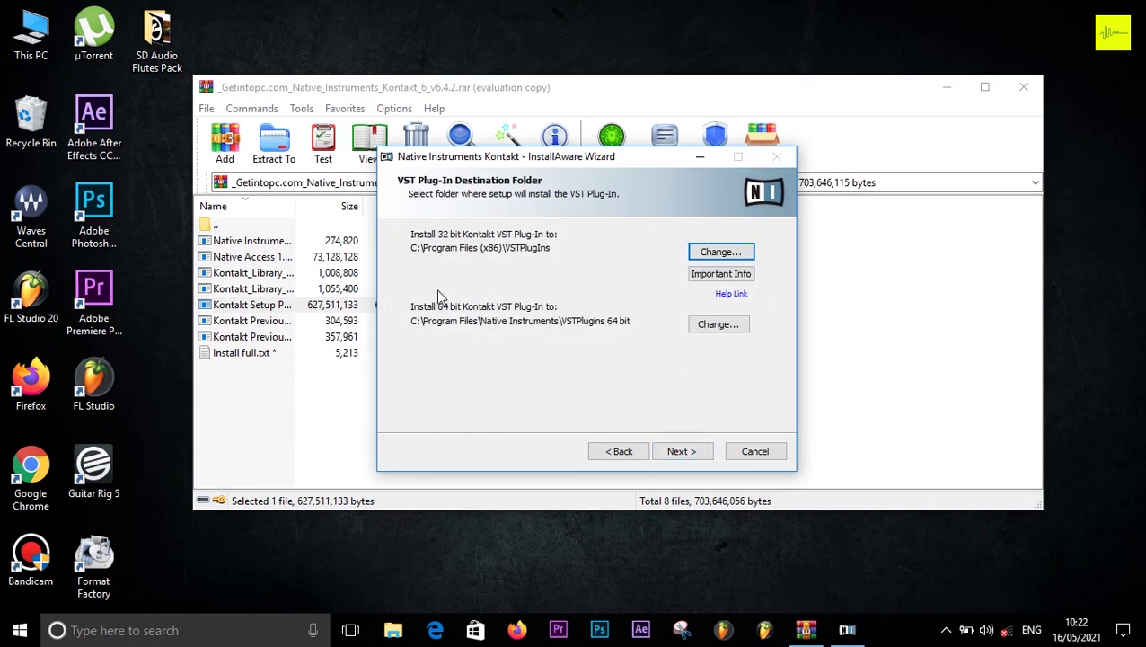
- Set the 64-bit Kontakt VST plug-in destination to the VstPlugins folder in C:\Program Files (x86)
{"action": "left_click", "coordinate": [701, 328]}
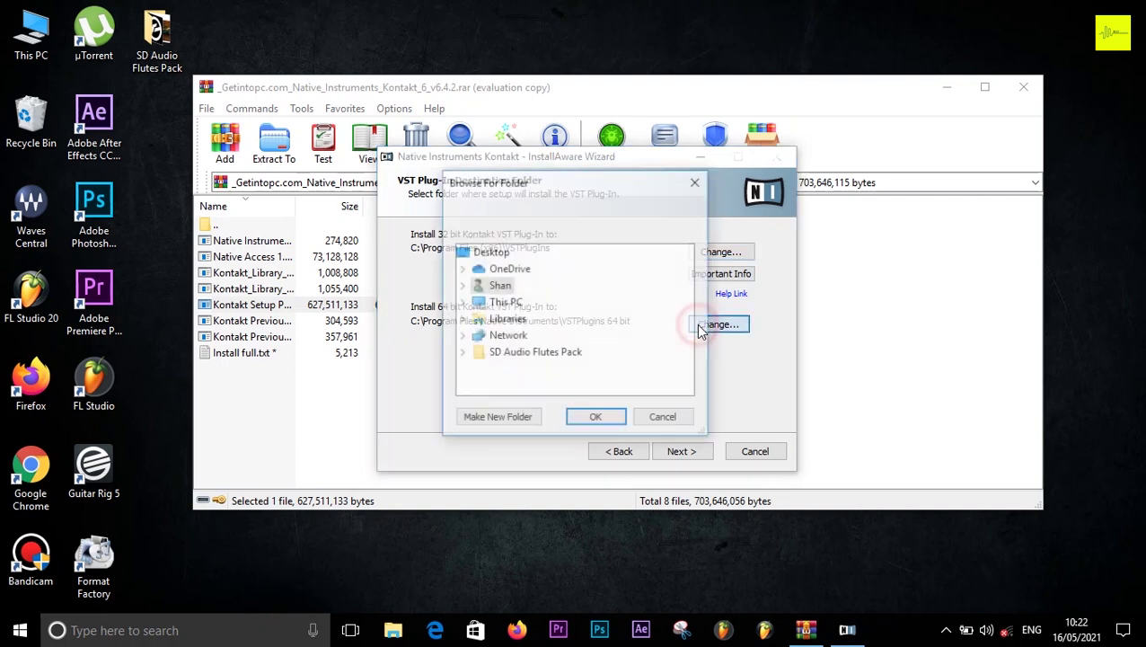
{"action": "left_click", "coordinate": [462, 302]}
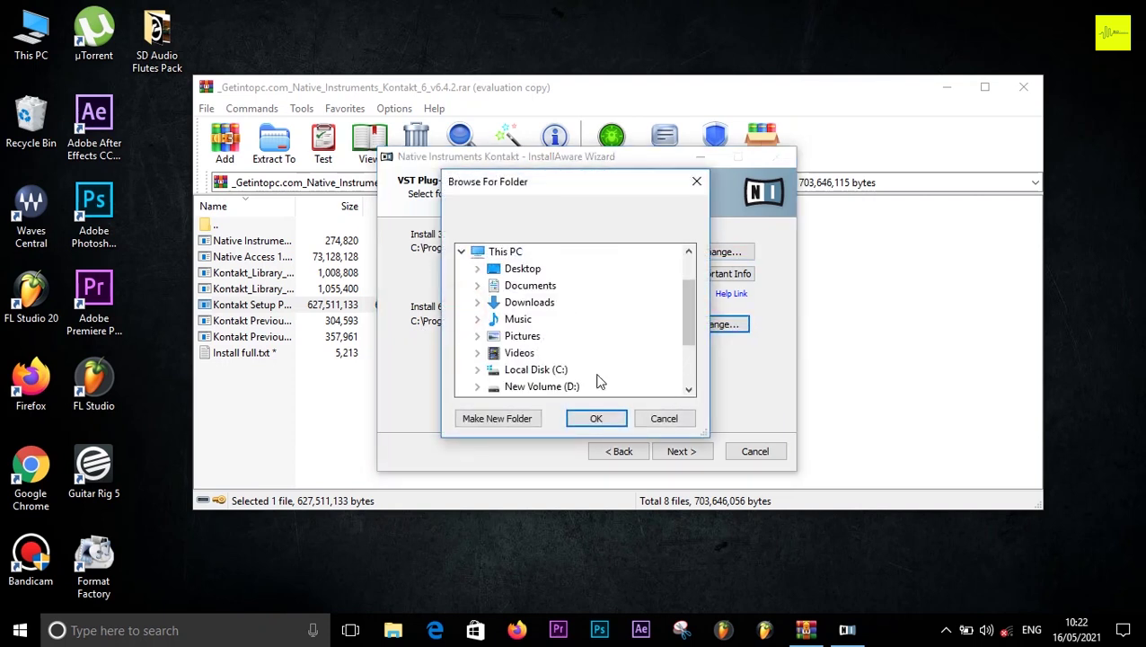
{"action": "scroll", "coordinate": [503, 305], "scroll_direction": "down", "scroll_amount": 2}
{"action": "left_click", "coordinate": [477, 286]}
{"action": "scroll", "coordinate": [501, 297], "scroll_direction": "down", "scroll_amount": 2}
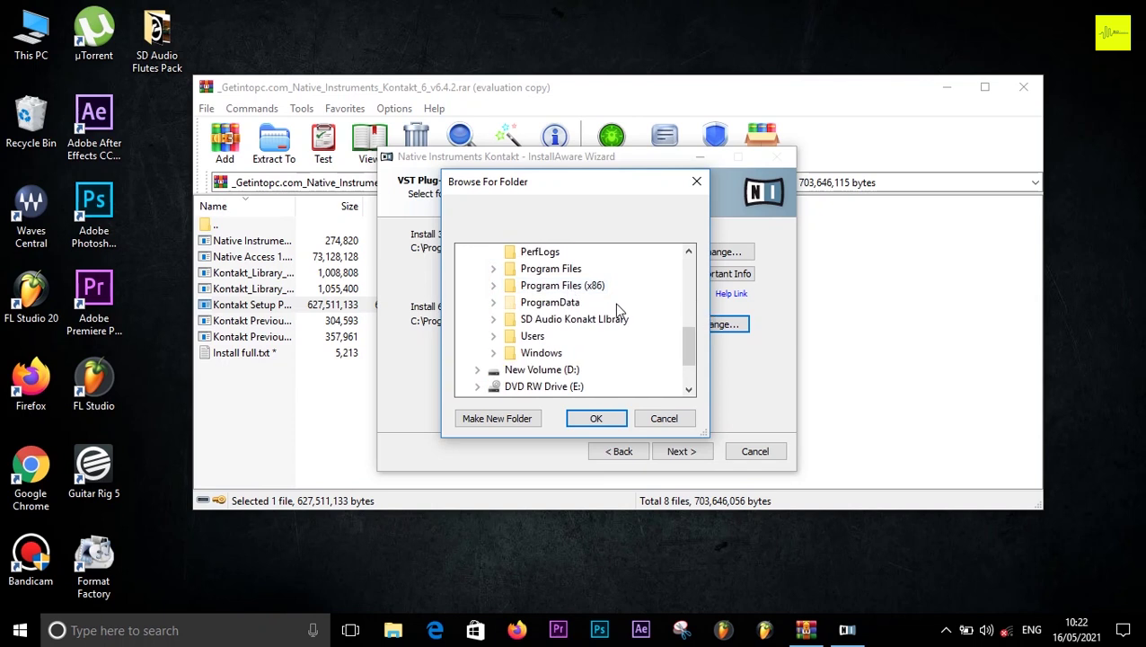
{"action": "left_click", "coordinate": [493, 269]}
{"action": "scroll", "coordinate": [593, 310], "scroll_direction": "down", "scroll_amount": 2}
{"action": "scroll", "coordinate": [598, 315], "scroll_direction": "down", "scroll_amount": 2}
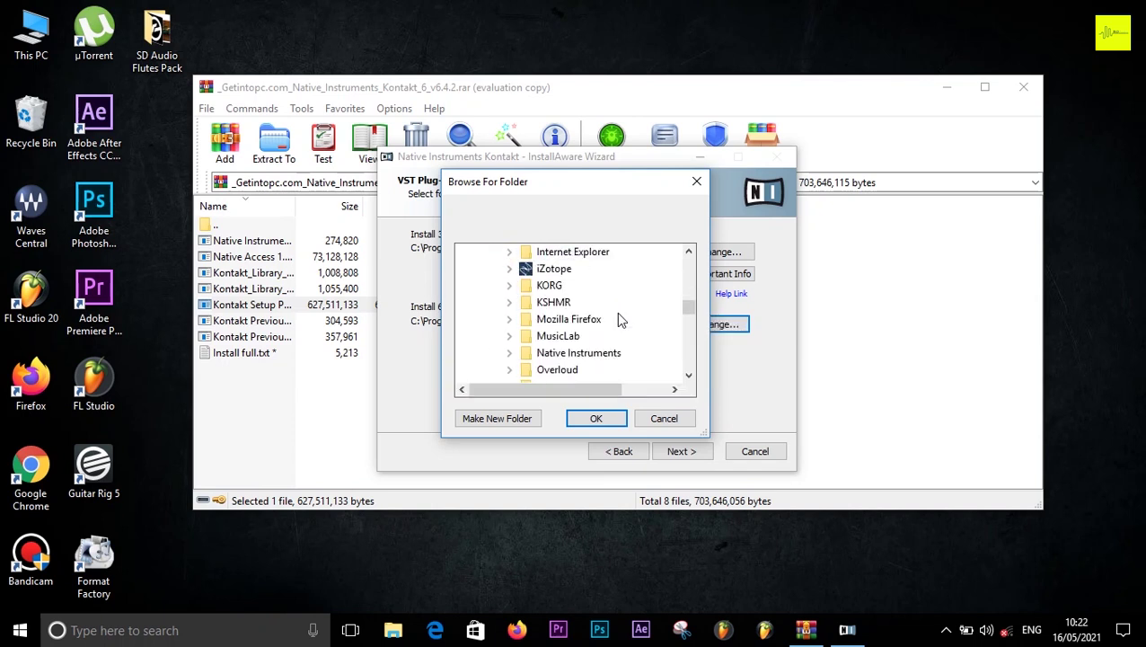
{"action": "scroll", "coordinate": [624, 348], "scroll_direction": "down", "scroll_amount": 1}
{"action": "scroll", "coordinate": [624, 349], "scroll_direction": "up", "scroll_amount": 1}
{"action": "left_click", "coordinate": [490, 336]}
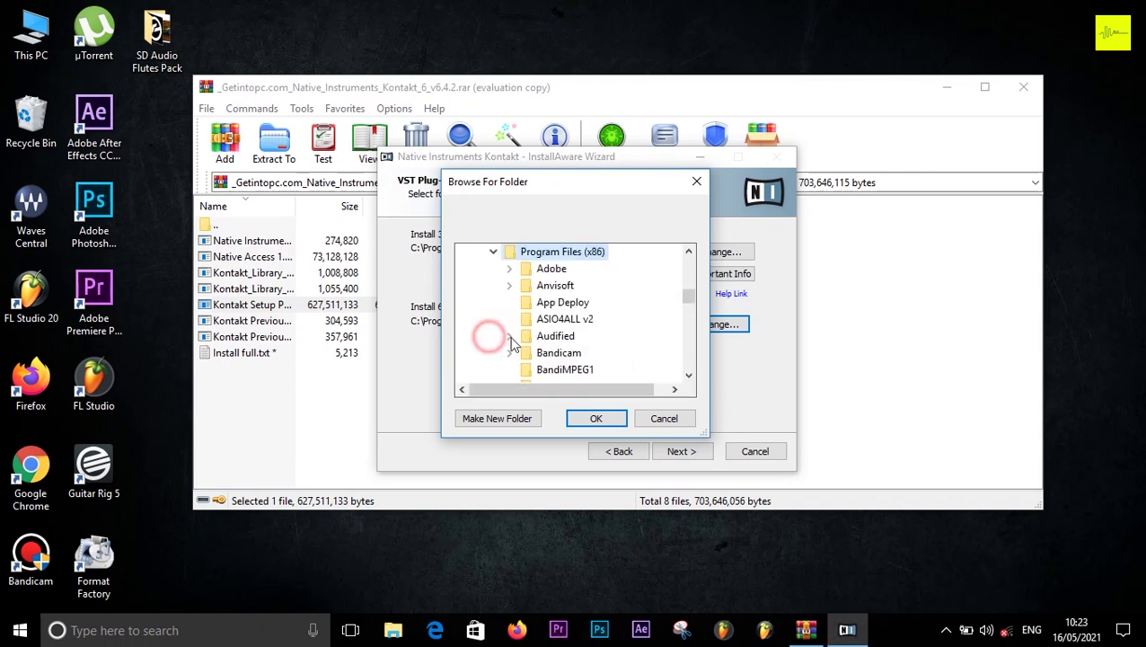
{"action": "scroll", "coordinate": [589, 332], "scroll_direction": "down", "scroll_amount": 2}
{"action": "scroll", "coordinate": [628, 355], "scroll_direction": "down", "scroll_amount": 2}
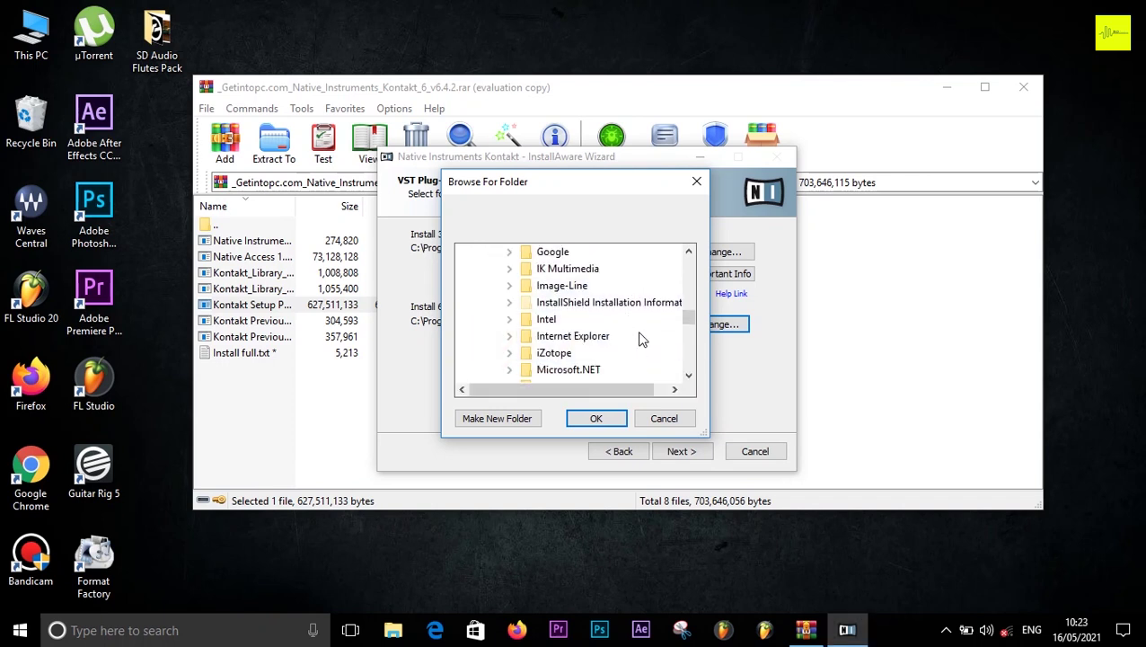
{"action": "scroll", "coordinate": [641, 347], "scroll_direction": "down", "scroll_amount": 2}
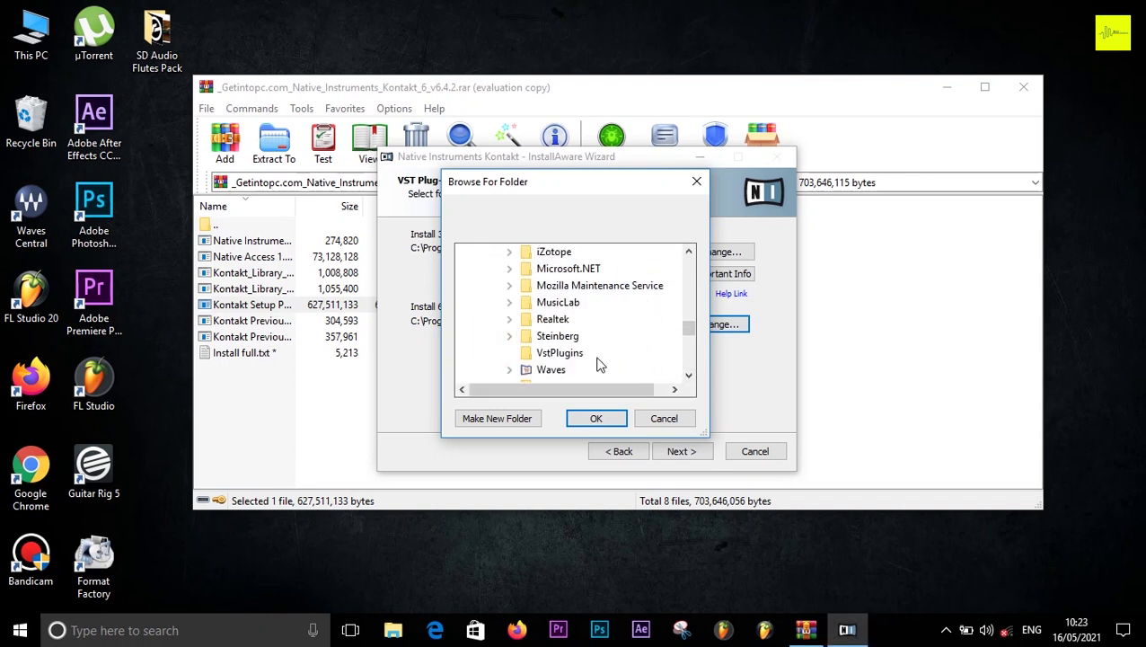
{"action": "scroll", "coordinate": [584, 356], "scroll_direction": "down", "scroll_amount": 1}
{"action": "left_click", "coordinate": [564, 305]}
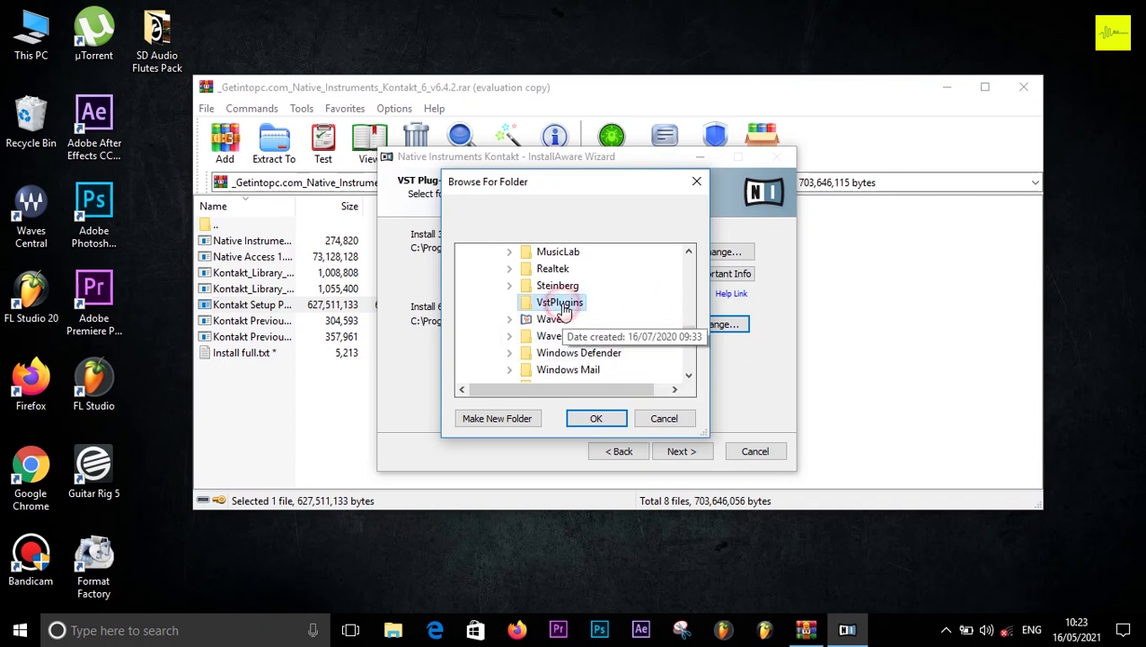
{"action": "left_click", "coordinate": [614, 422]}
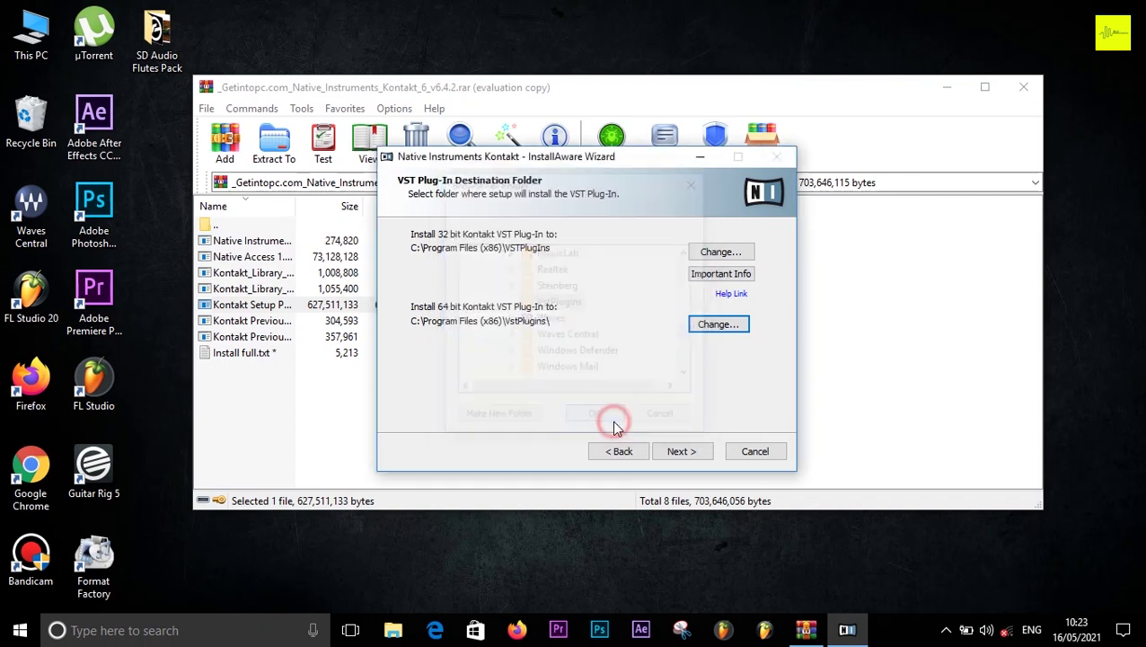
- Accept the destination folders, run the Kontakt installation and finish the setup wizard
{"action": "left_click", "coordinate": [692, 460]}
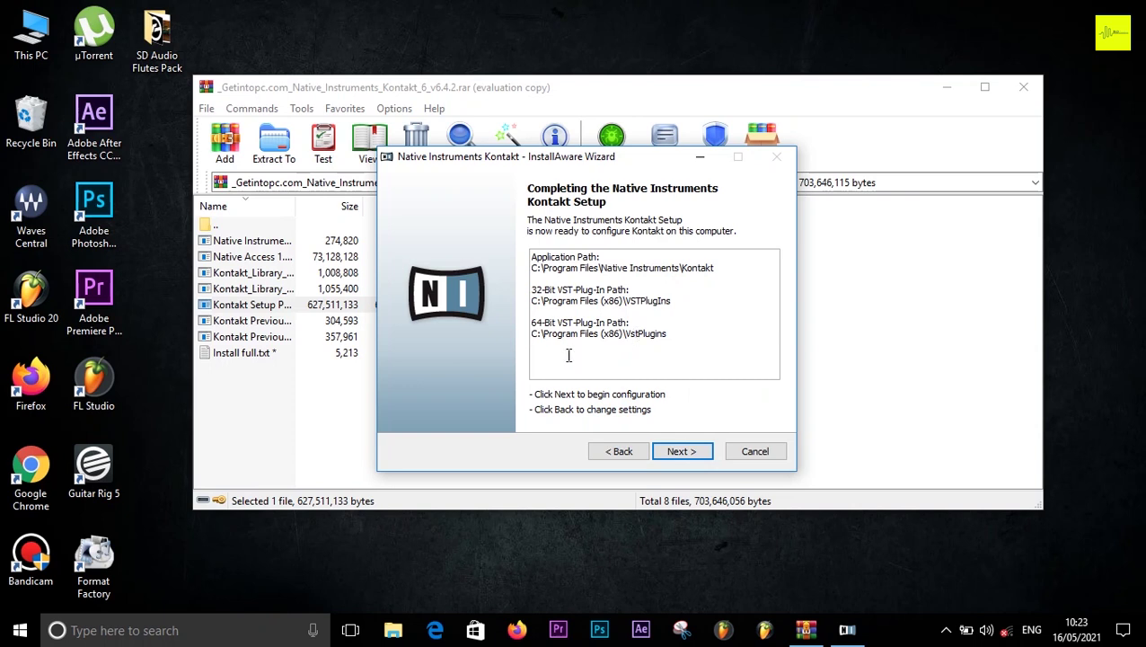
{"action": "left_click", "coordinate": [683, 452]}
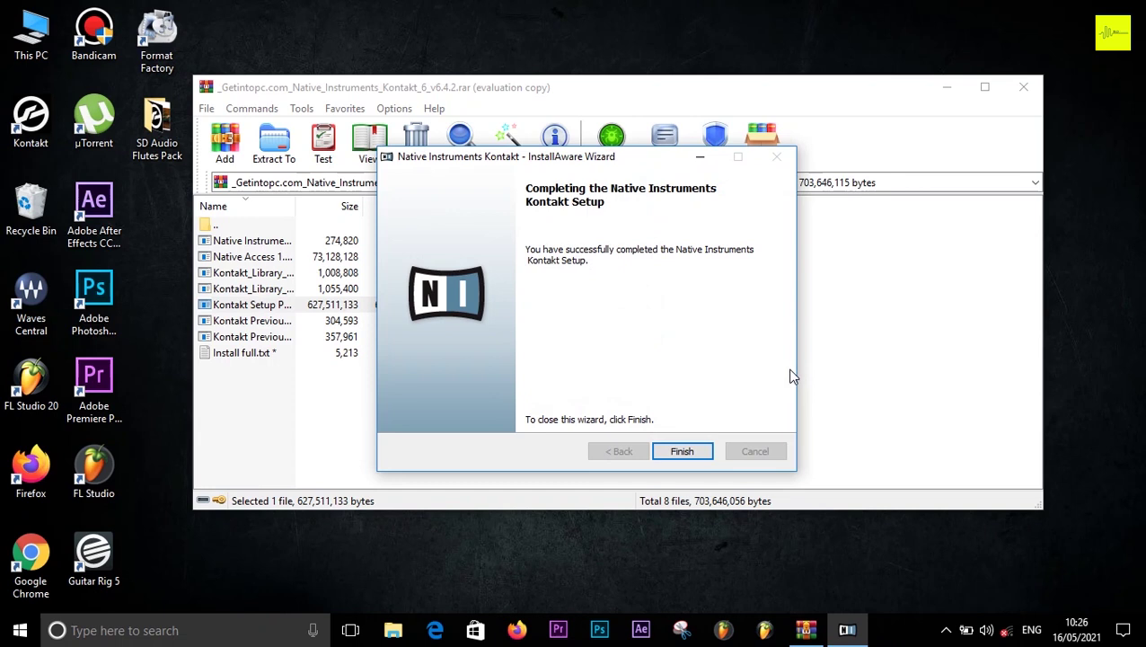
{"action": "left_click", "coordinate": [684, 456]}
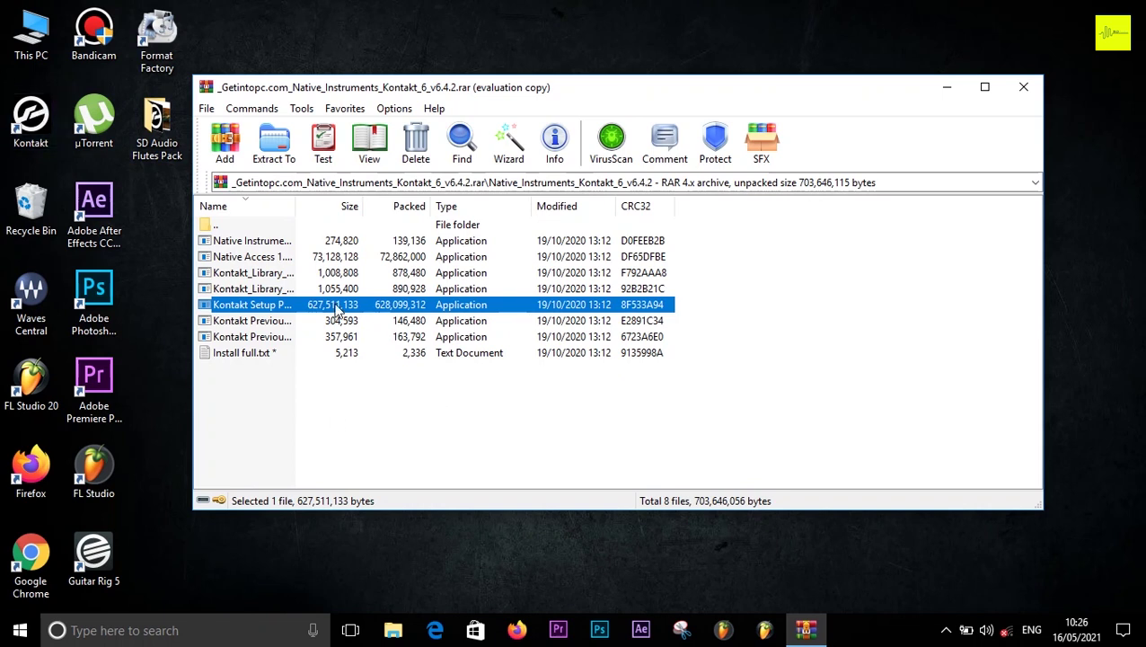
- Run the second Kontakt_Library application (1,055,400 bytes) from the archive and close its console window once it has finished
{"action": "left_click", "coordinate": [290, 288]}
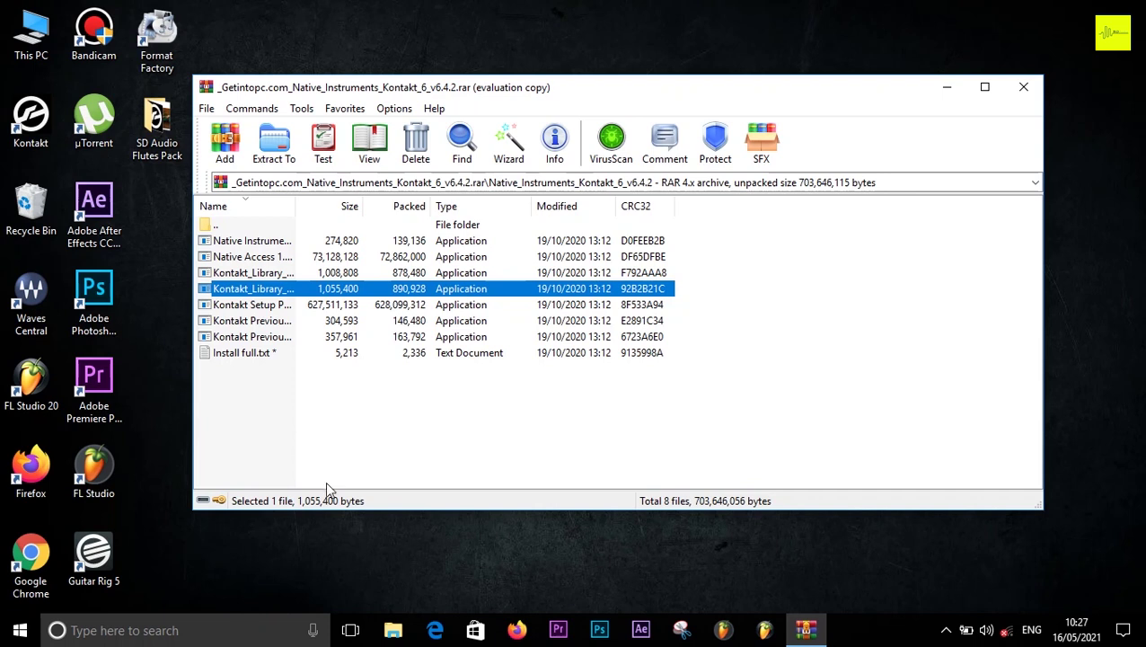
{"action": "double_click", "coordinate": [276, 289]}
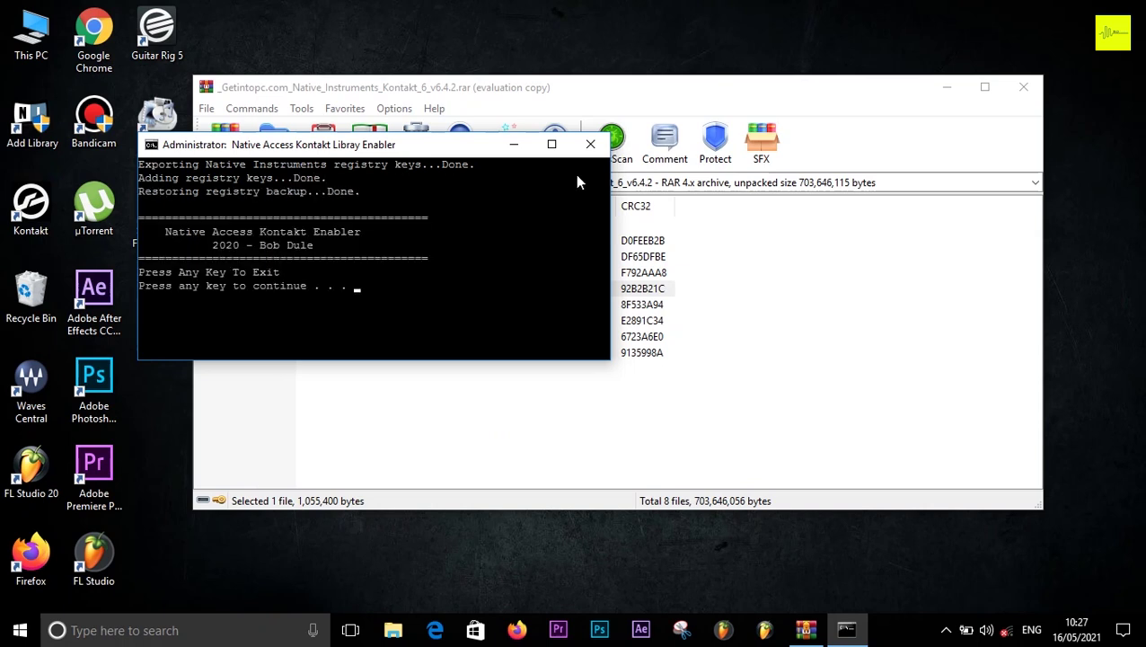
{"action": "left_click", "coordinate": [589, 144]}
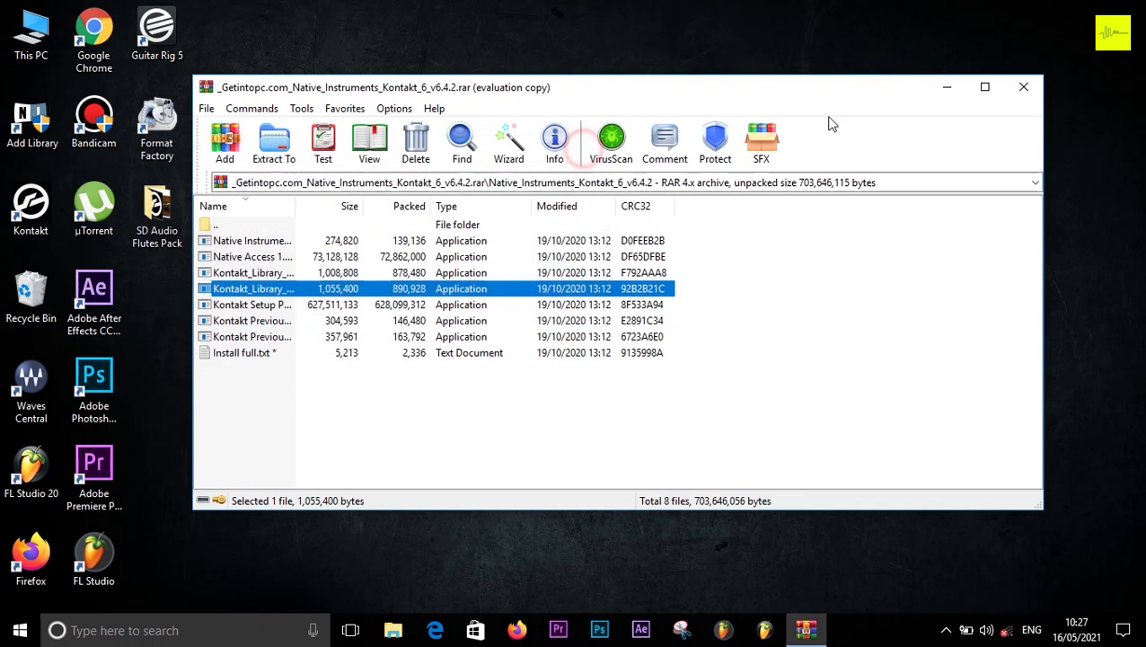
- Close the Kontakt archive window and refresh the desktop
{"action": "left_click", "coordinate": [1023, 87]}
{"action": "right_click", "coordinate": [778, 144]}
{"action": "left_click", "coordinate": [823, 192]}
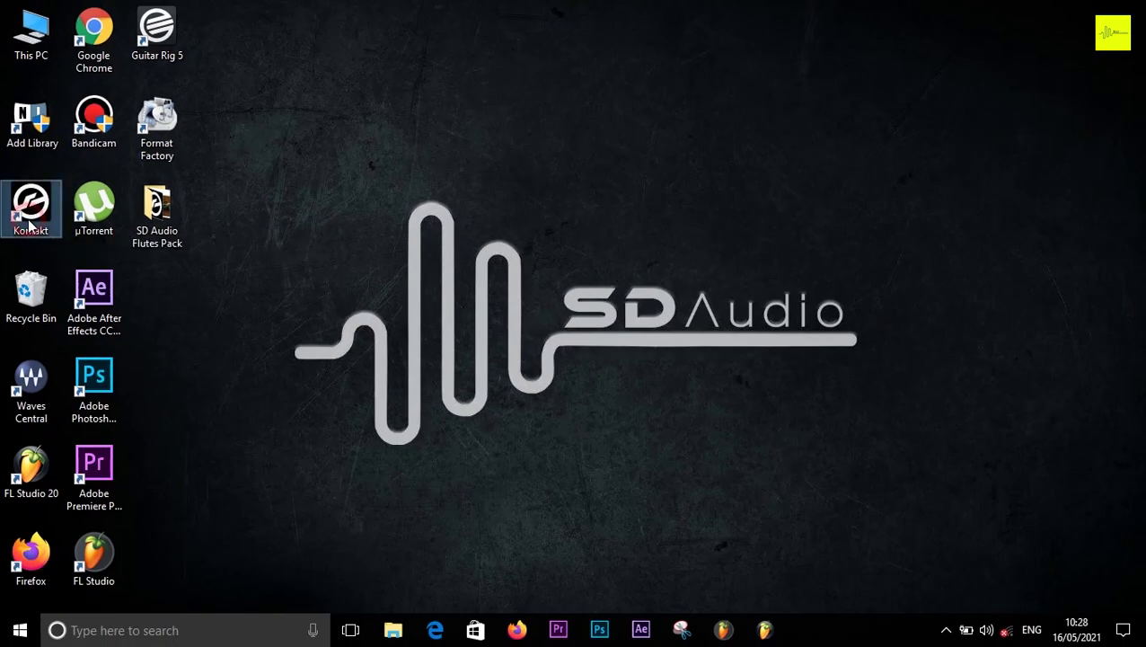
- Launch Kontakt, browse its library list, and switch to the compact view and back to the full view
{"action": "double_click", "coordinate": [30, 222]}
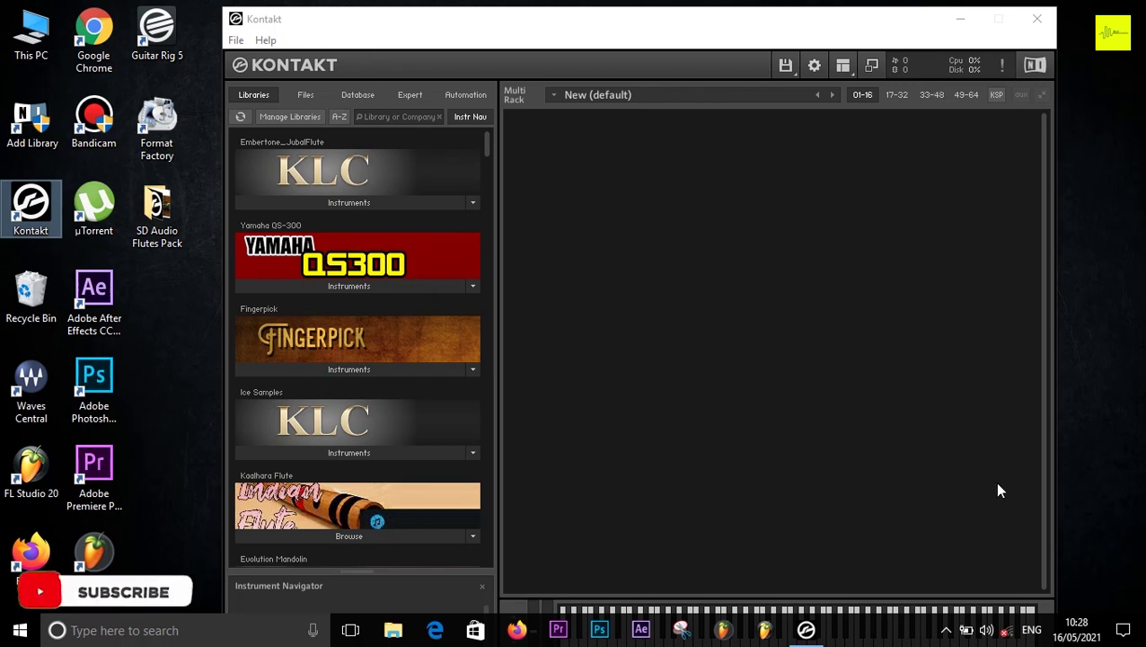
{"action": "left_click_drag", "start_coordinate": [486, 146], "coordinate": [516, 146]}
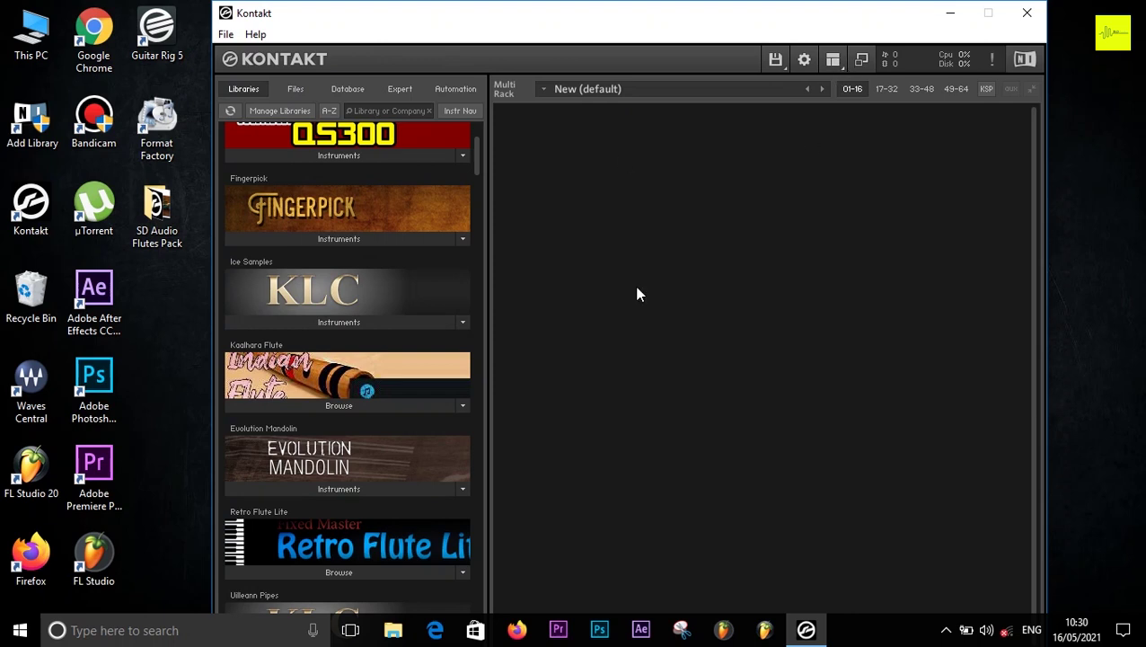
{"action": "left_click", "coordinate": [862, 63]}
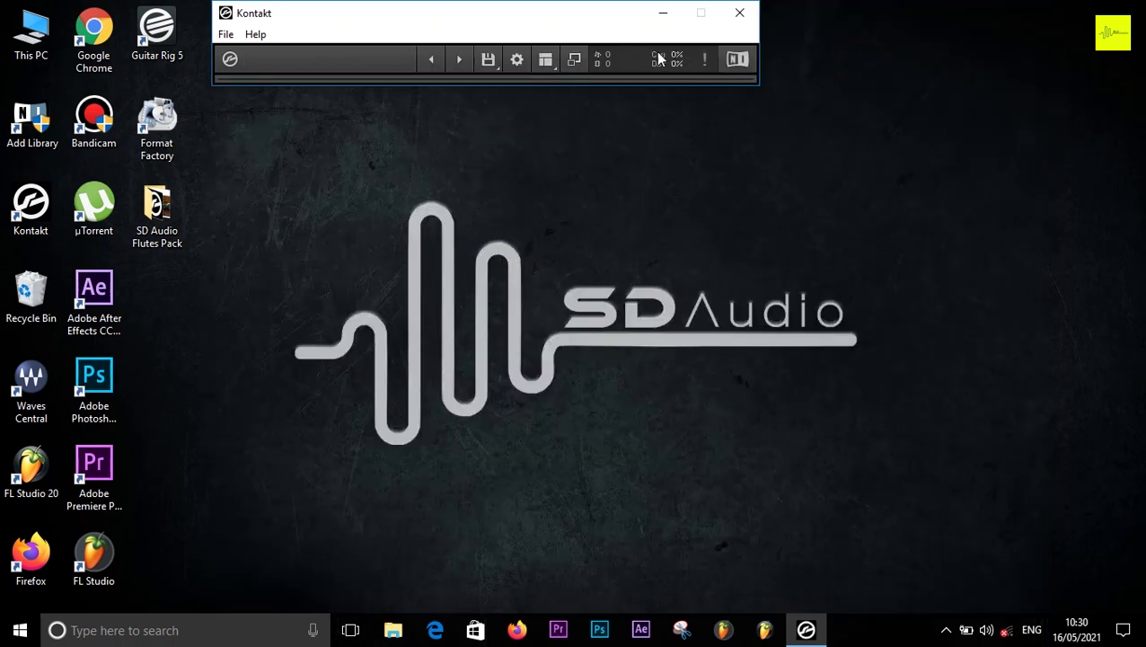
{"action": "left_click", "coordinate": [576, 59]}
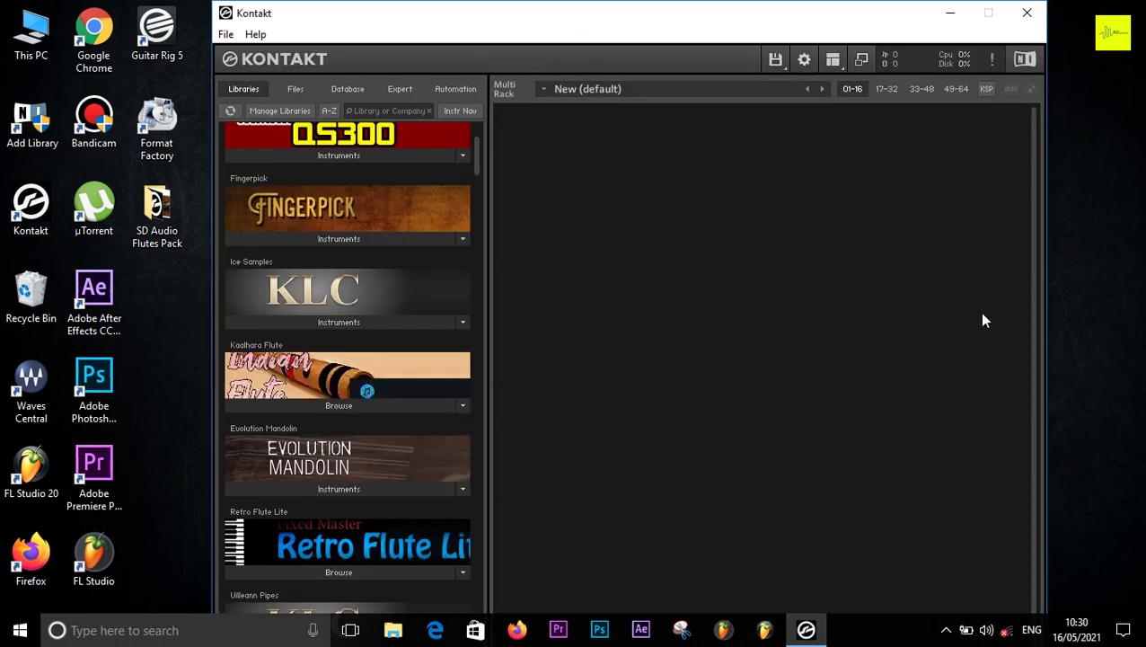
- Show Kontakt's on-screen keyboard and reposition the Kontakt window on the desktop
{"action": "left_click", "coordinate": [836, 70]}
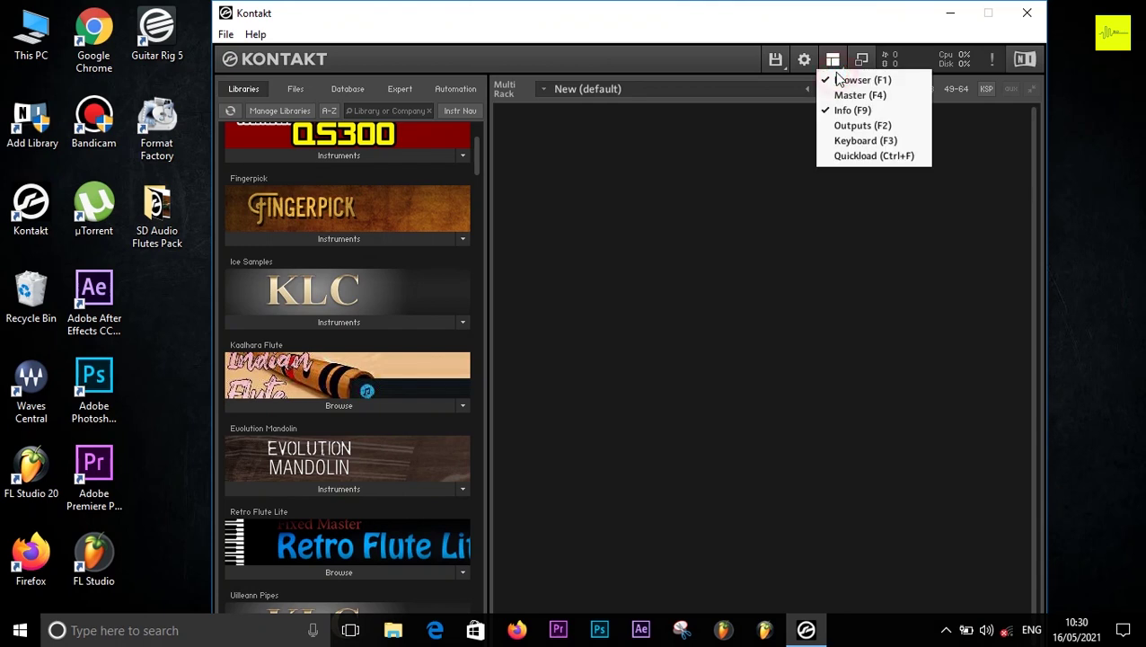
{"action": "left_click", "coordinate": [840, 143]}
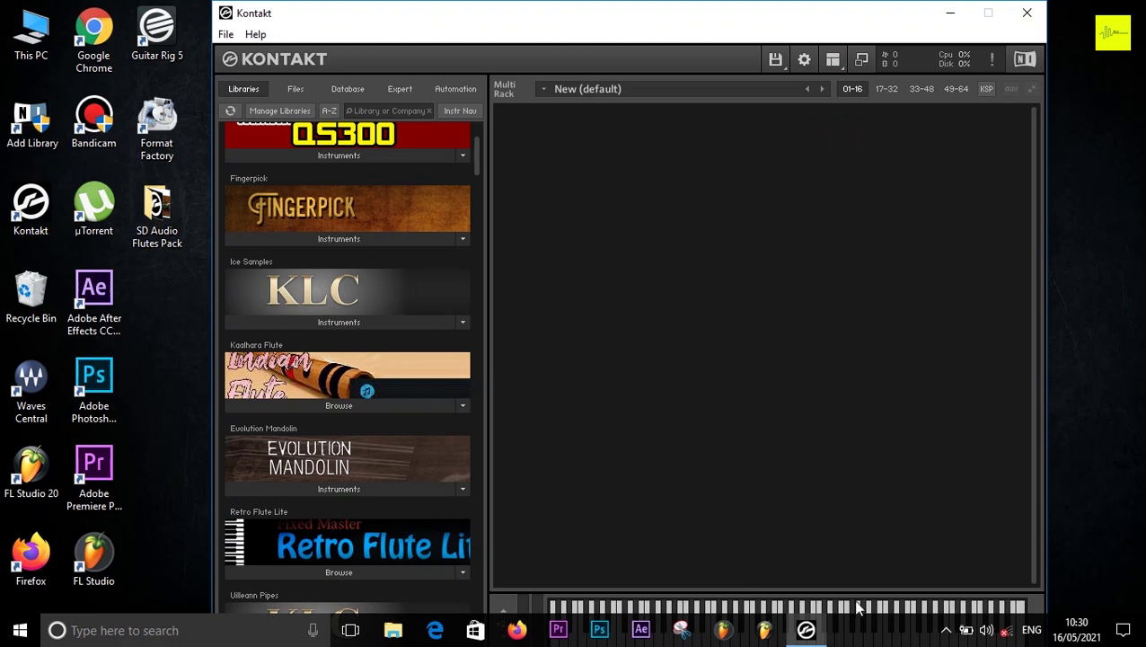
{"action": "left_click", "coordinate": [730, 26]}
{"action": "left_click_drag", "start_coordinate": [732, 32], "coordinate": [750, 8]}
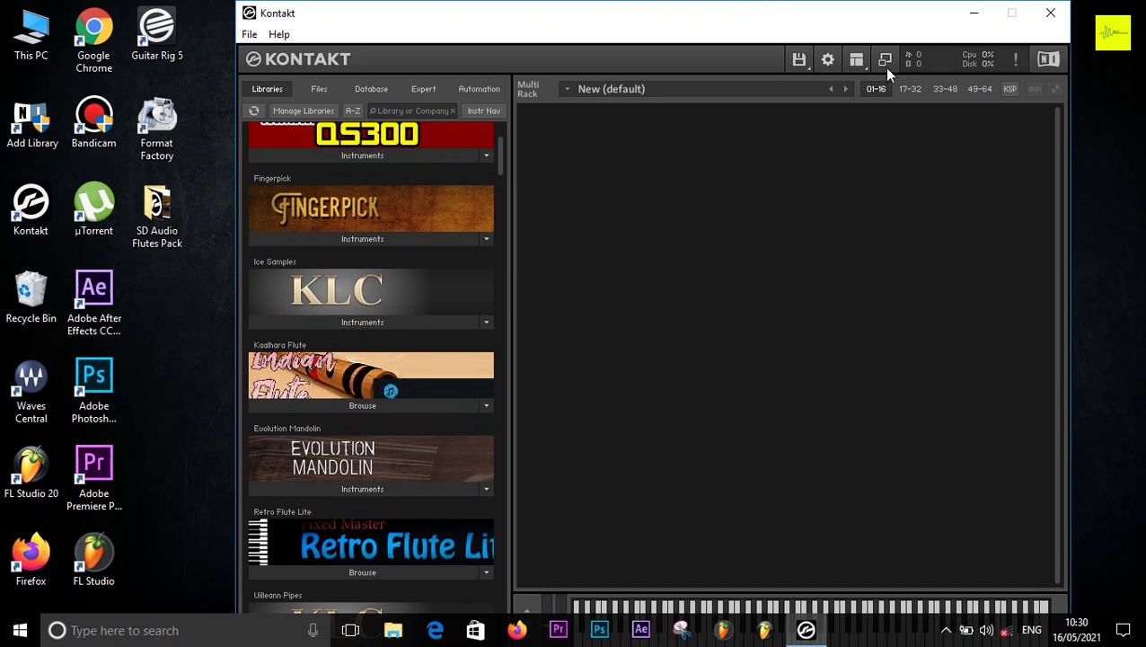
- Show Kontakt's Outputs section below the rack and hide it again
{"action": "left_click", "coordinate": [860, 61]}
{"action": "left_click", "coordinate": [895, 130]}
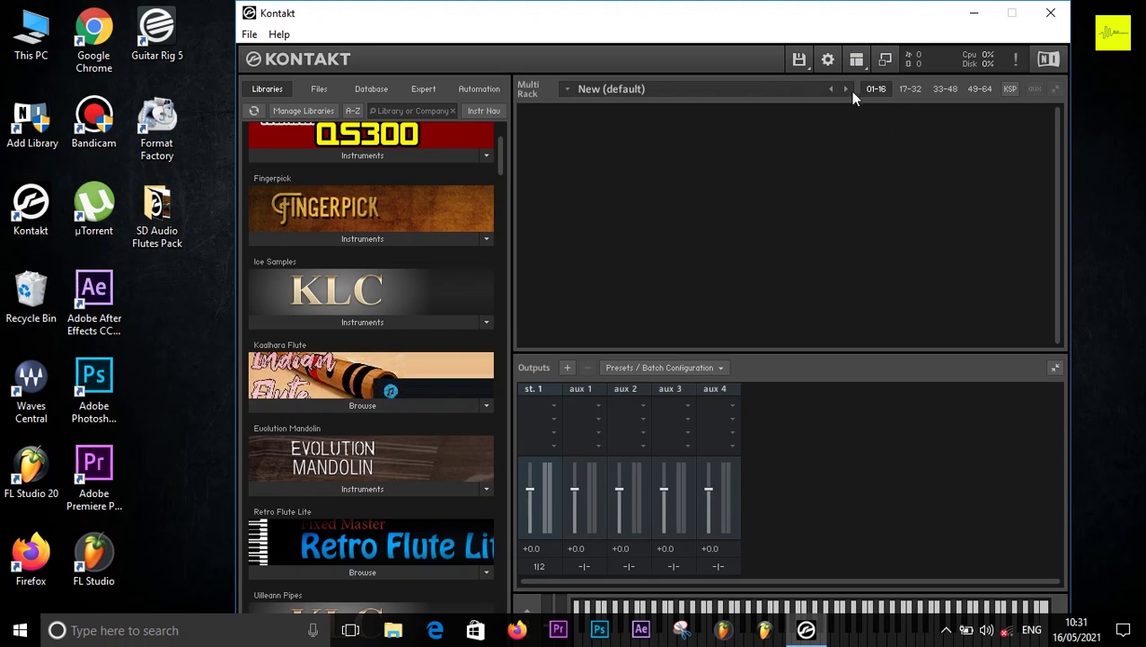
{"action": "left_click", "coordinate": [856, 59]}
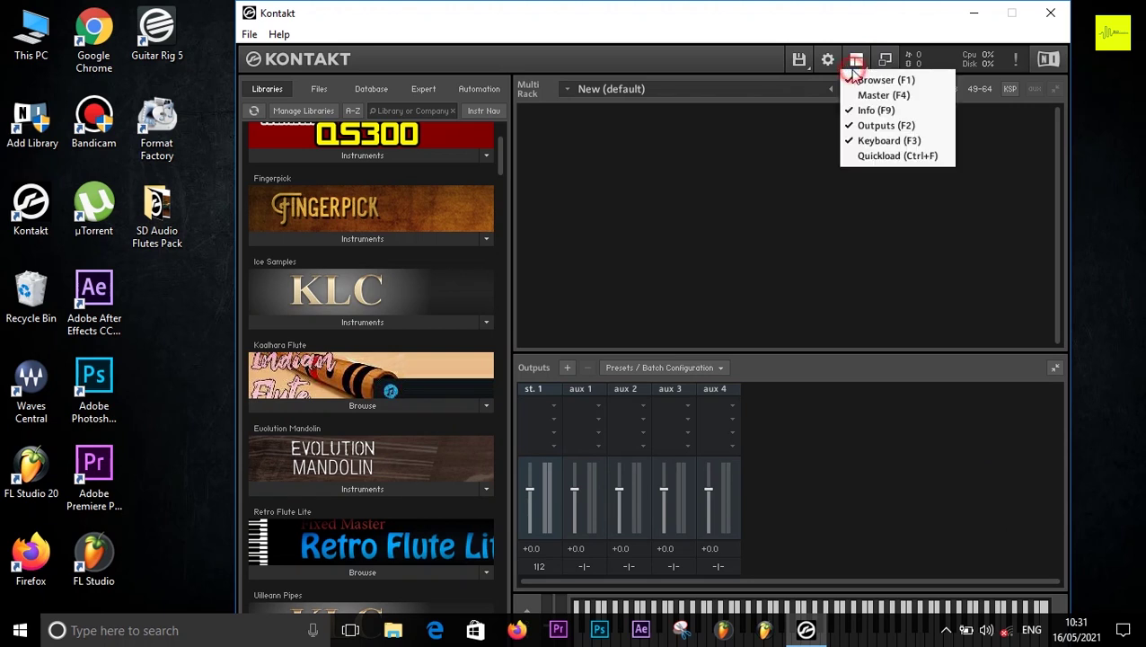
{"action": "left_click", "coordinate": [874, 124]}
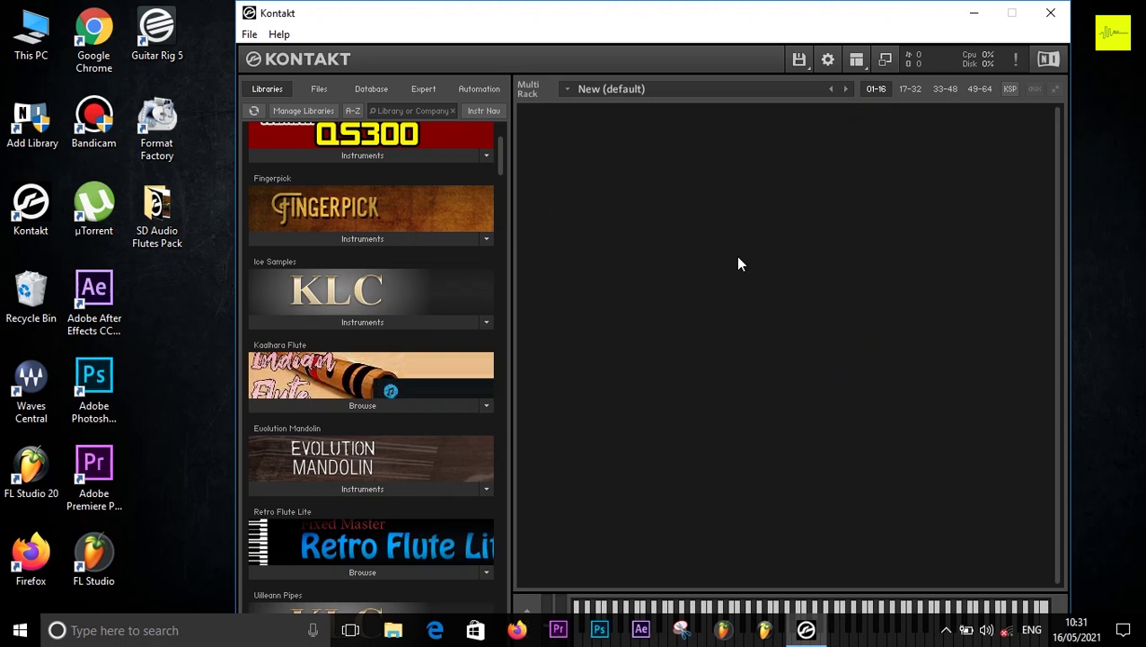
- Minimize Kontakt, refresh the desktop and launch the Add Library tool to open its target folder selection
{"action": "left_click", "coordinate": [975, 14]}
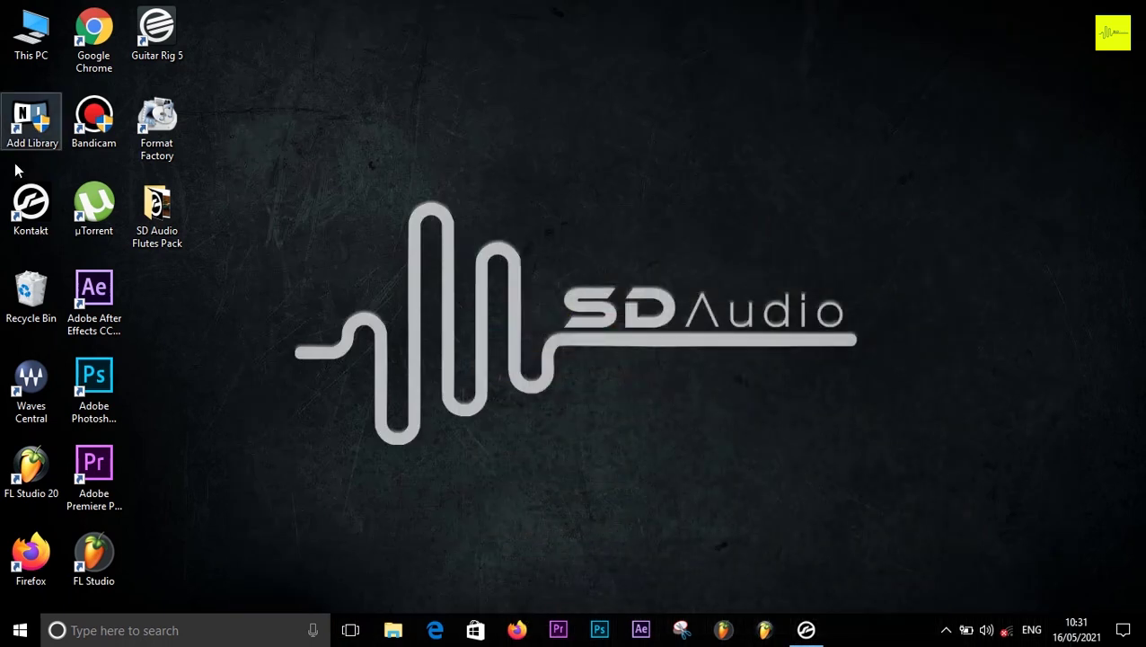
{"action": "right_click", "coordinate": [502, 48]}
{"action": "left_click", "coordinate": [547, 95]}
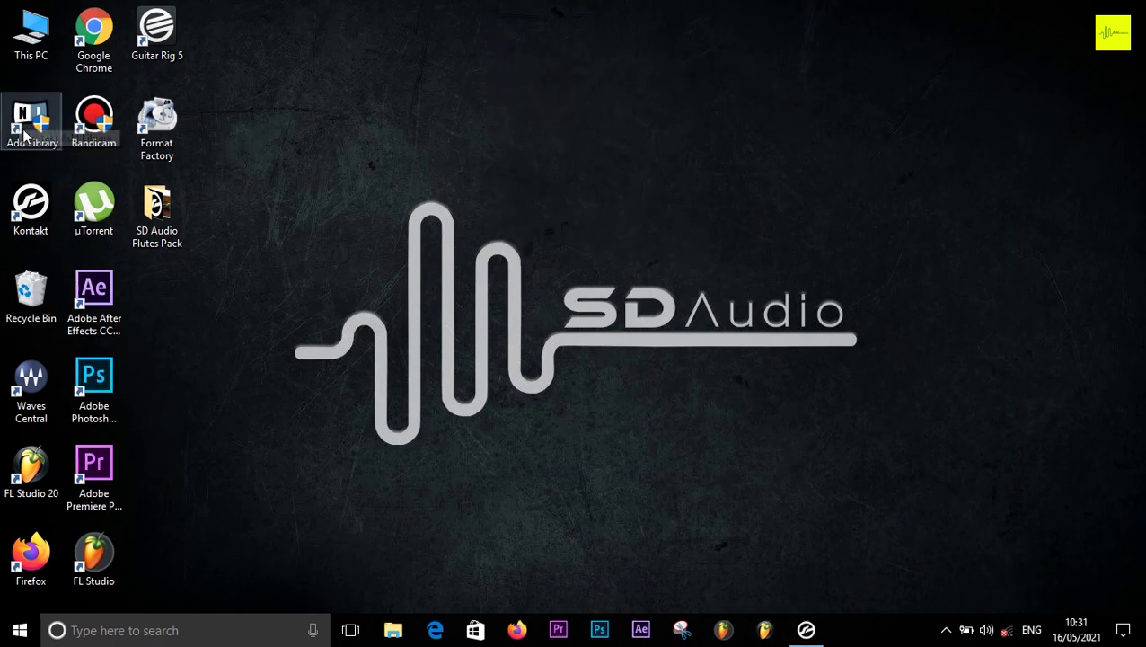
{"action": "double_click", "coordinate": [36, 131]}
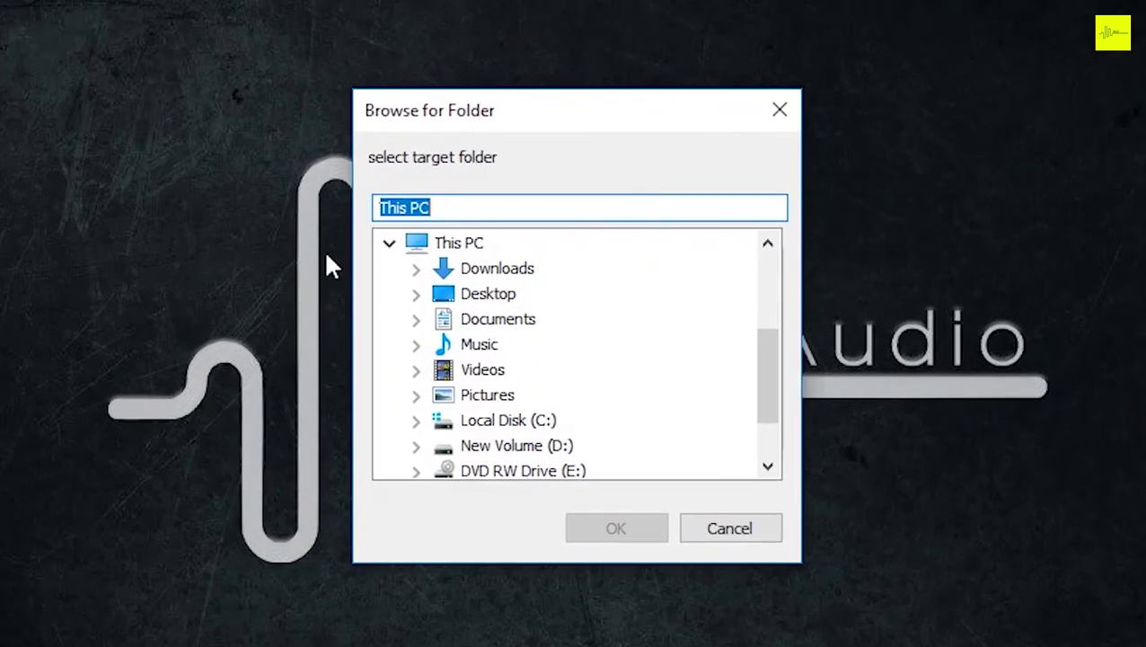
- Register the library in the SD Audio Flutes Pack folder as the target, dismiss the search results and close the Add Library Assistant
{"action": "scroll", "coordinate": [674, 323], "scroll_direction": "down", "scroll_amount": 1}
{"action": "scroll", "coordinate": [705, 355], "scroll_direction": "up", "scroll_amount": 3}
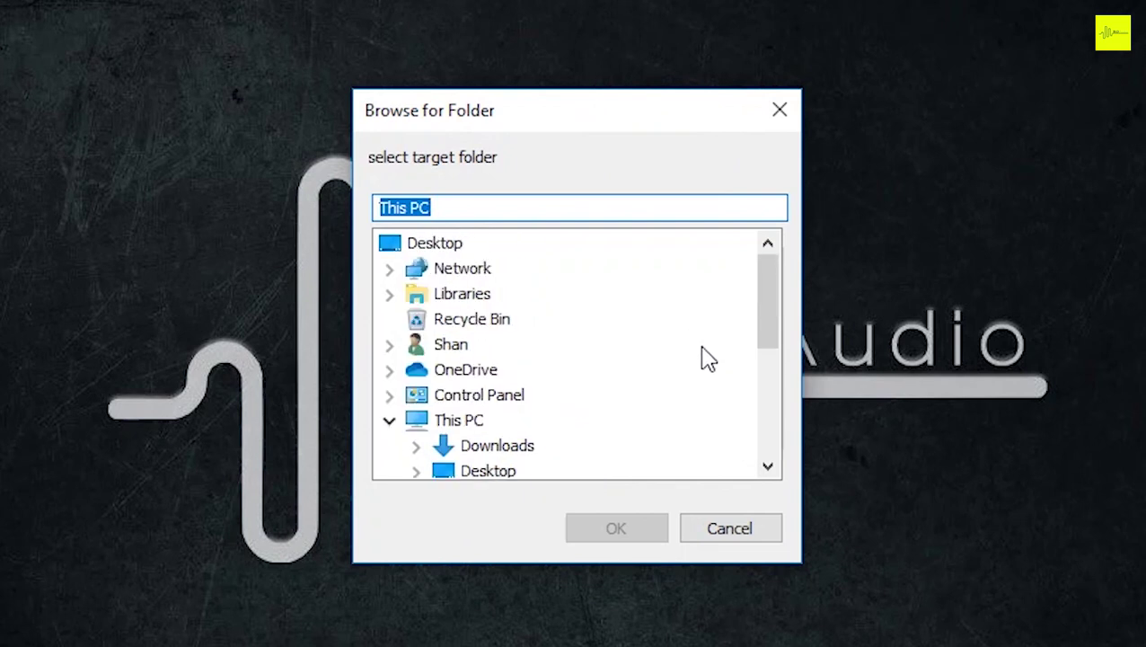
{"action": "scroll", "coordinate": [620, 319], "scroll_direction": "down", "scroll_amount": 3}
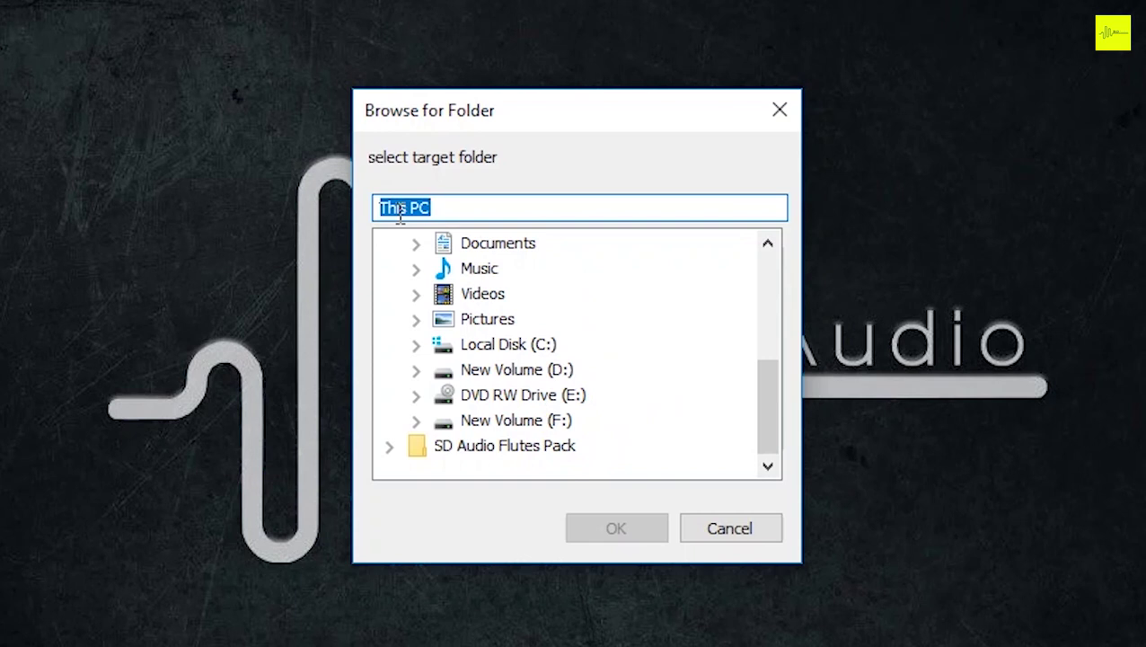
{"action": "scroll", "coordinate": [458, 373], "scroll_direction": "up", "scroll_amount": 3}
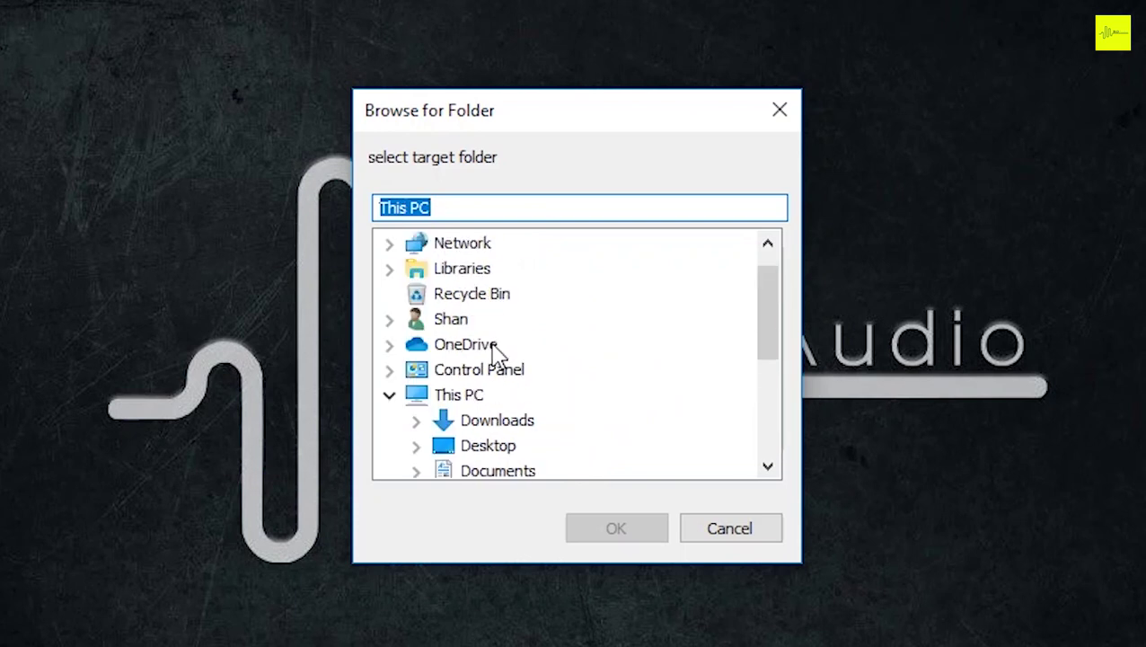
{"action": "scroll", "coordinate": [573, 355], "scroll_direction": "down", "scroll_amount": 2}
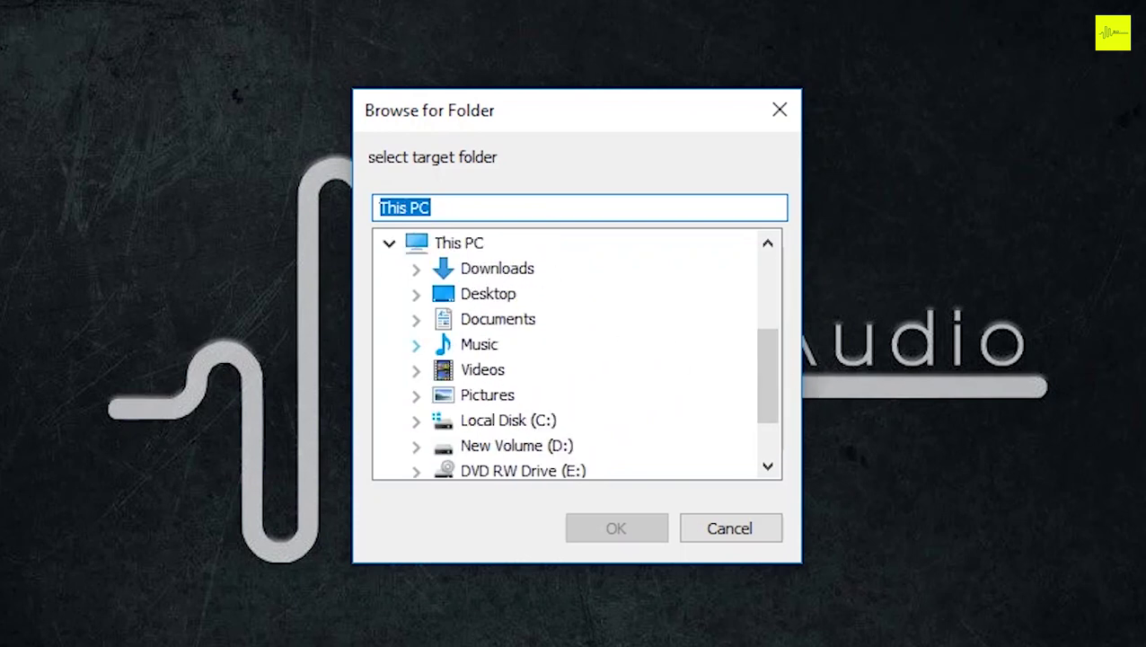
{"action": "scroll", "coordinate": [602, 368], "scroll_direction": "down", "scroll_amount": 1}
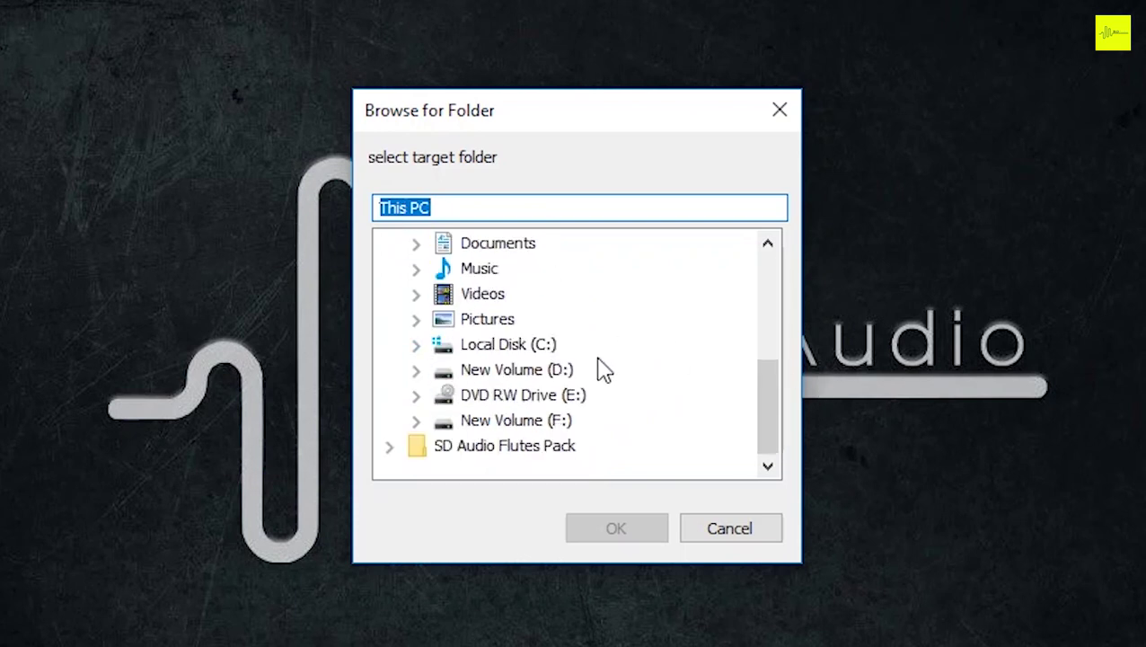
{"action": "left_click", "coordinate": [440, 448]}
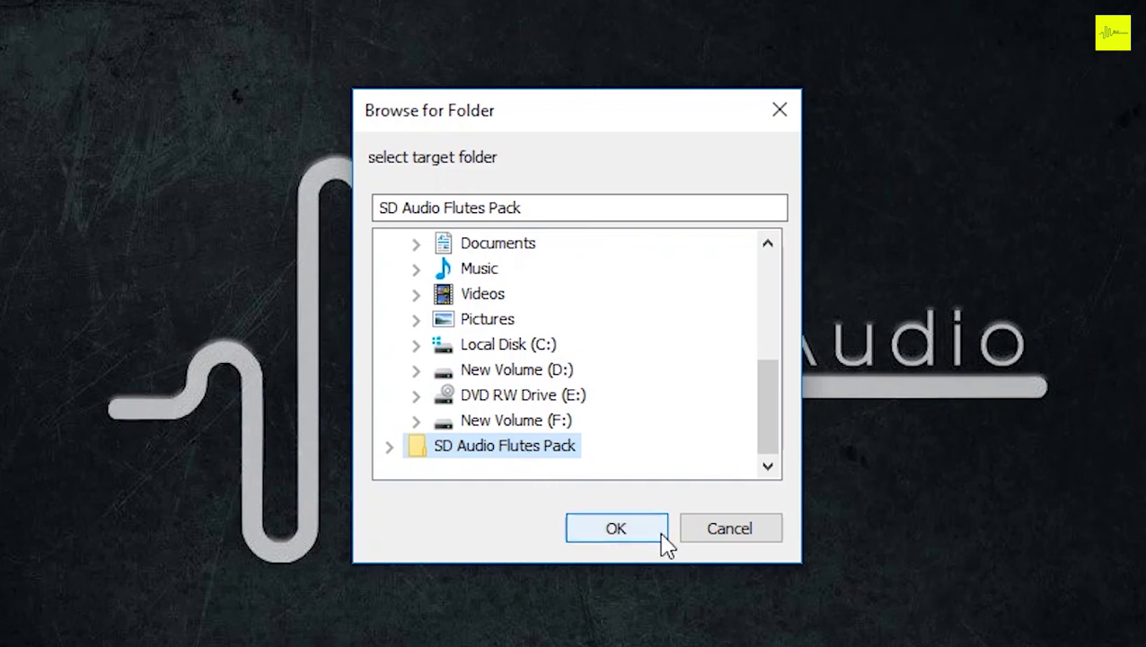
{"action": "left_click", "coordinate": [617, 528]}
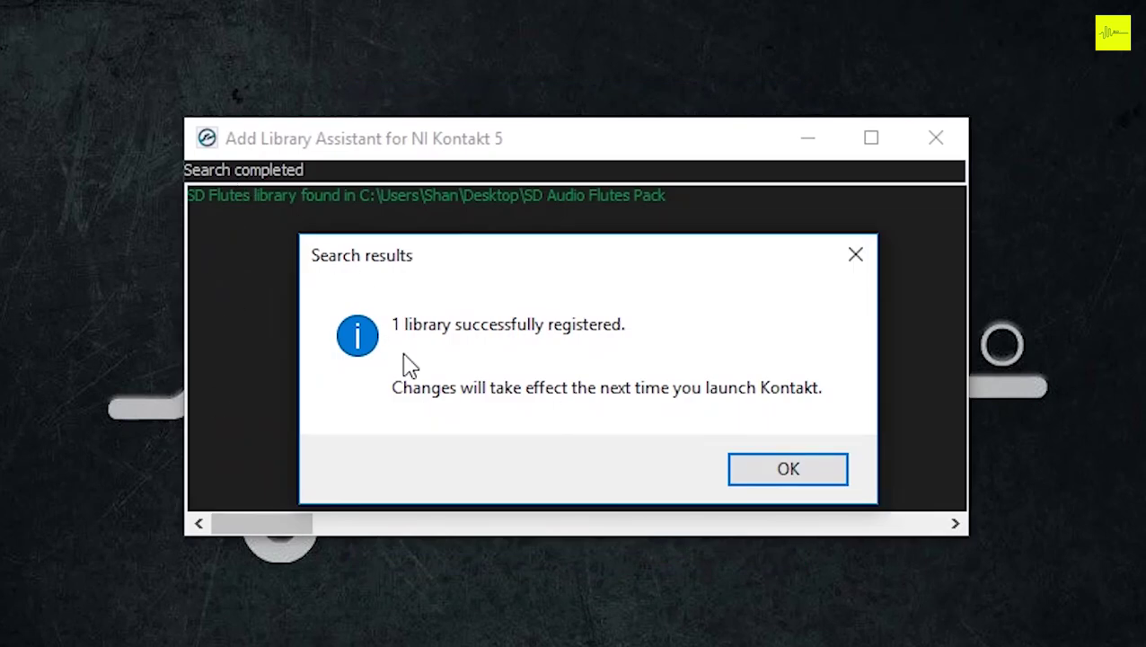
{"action": "left_click", "coordinate": [824, 474]}
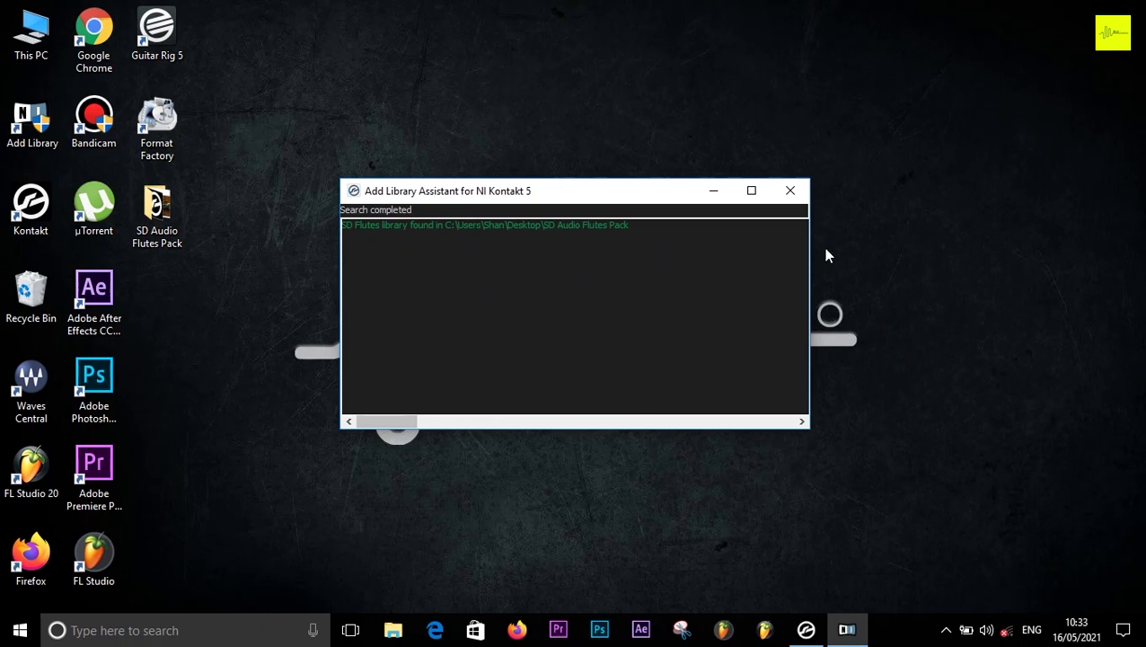
{"action": "left_click", "coordinate": [800, 201]}
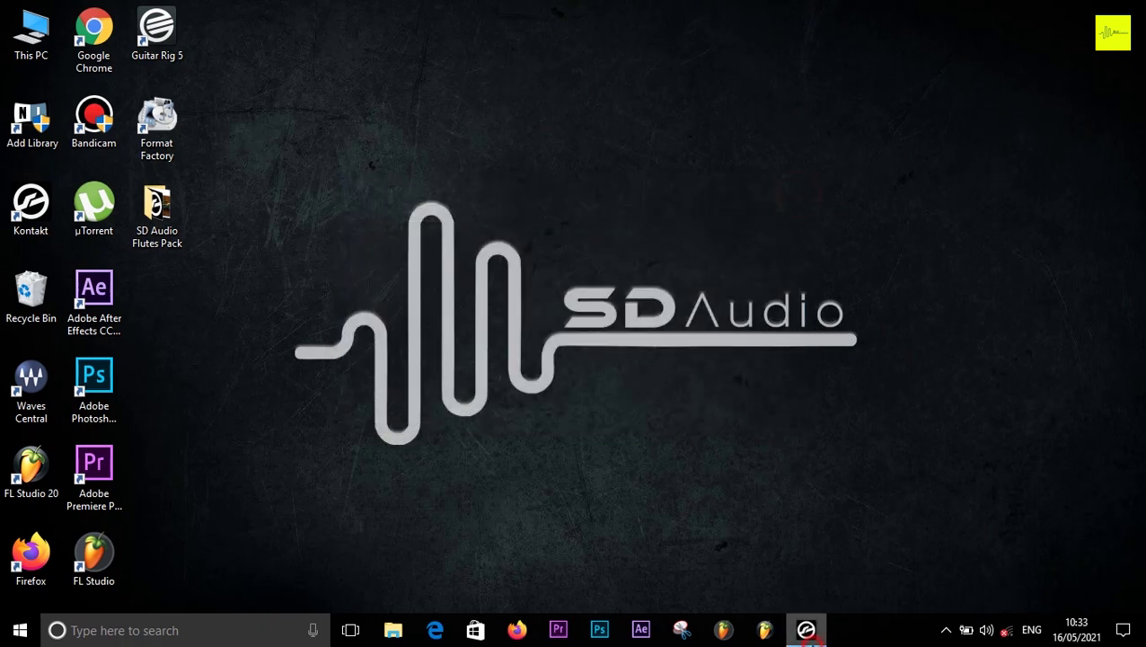
- Bring up the running Kontakt, look through its library list, and restart the program
{"action": "left_click", "coordinate": [807, 631]}
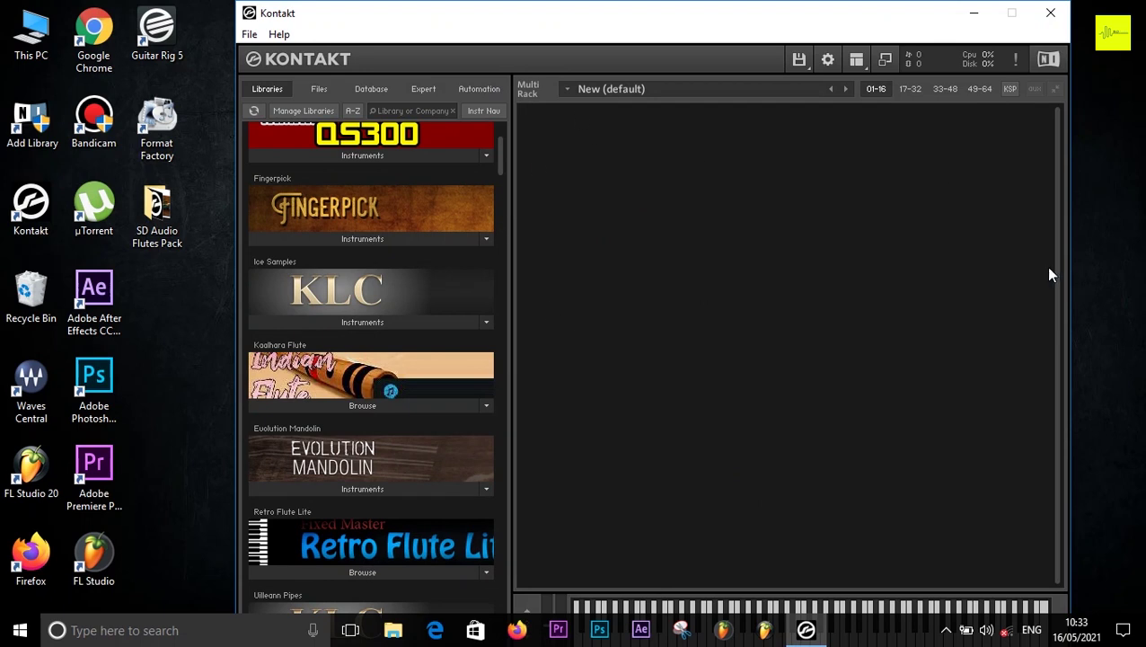
{"action": "scroll", "coordinate": [489, 211], "scroll_direction": "down", "scroll_amount": 2}
{"action": "scroll", "coordinate": [489, 211], "scroll_direction": "up", "scroll_amount": 3}
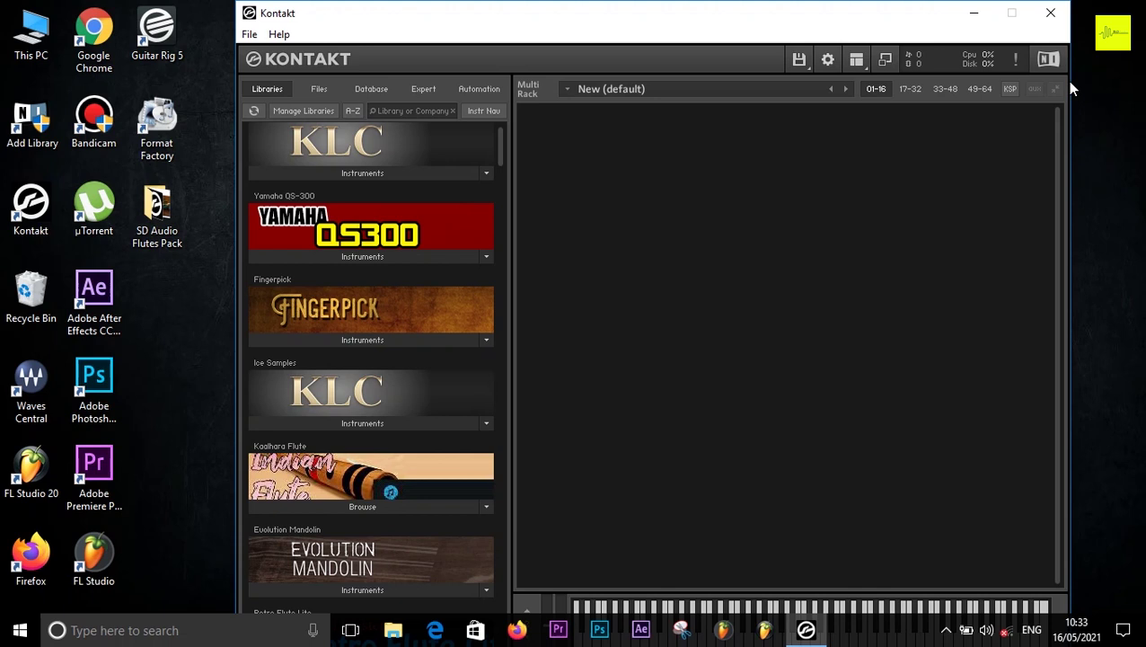
{"action": "left_click", "coordinate": [1050, 12]}
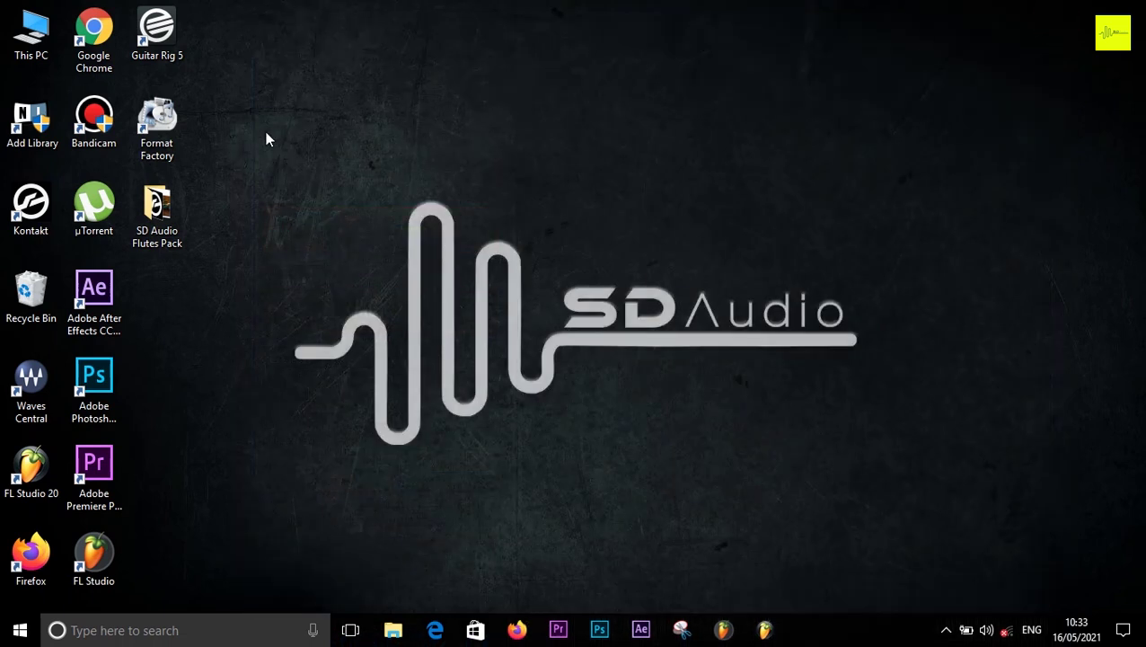
{"action": "double_click", "coordinate": [36, 211]}
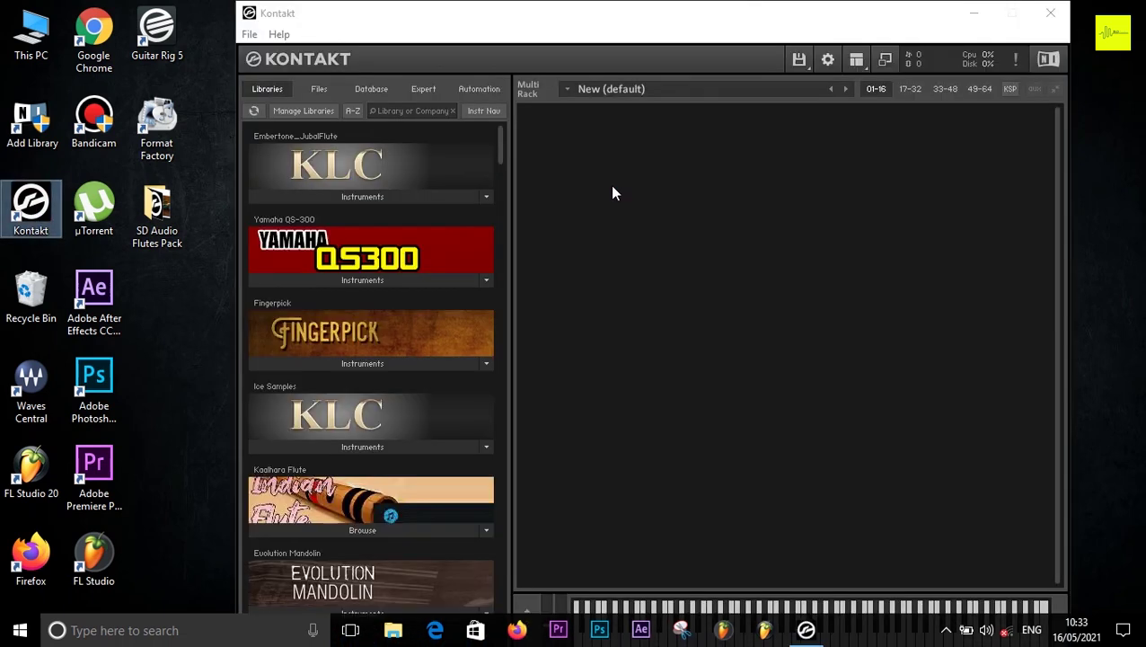
- Find the SD Flutes library, list its instruments and load 1 Flute dil.nki into the rack
{"action": "left_click_drag", "start_coordinate": [499, 160], "coordinate": [530, 572]}
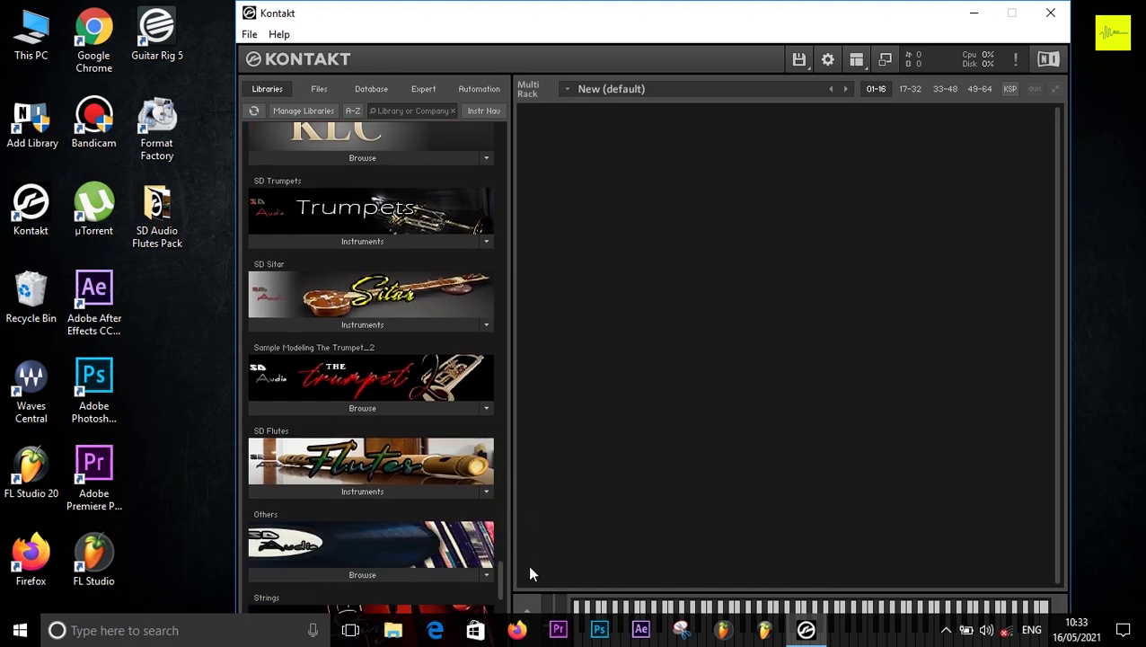
{"action": "scroll", "coordinate": [290, 309], "scroll_direction": "down", "scroll_amount": 2}
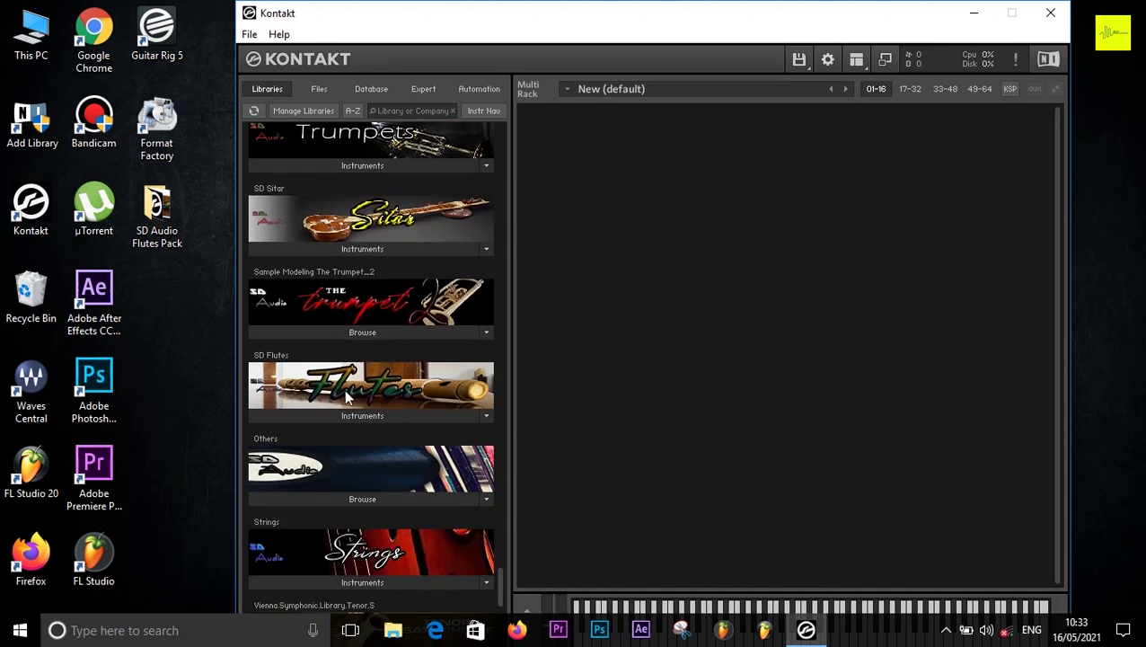
{"action": "left_click", "coordinate": [337, 415]}
{"action": "scroll", "coordinate": [398, 521], "scroll_direction": "down", "scroll_amount": 5}
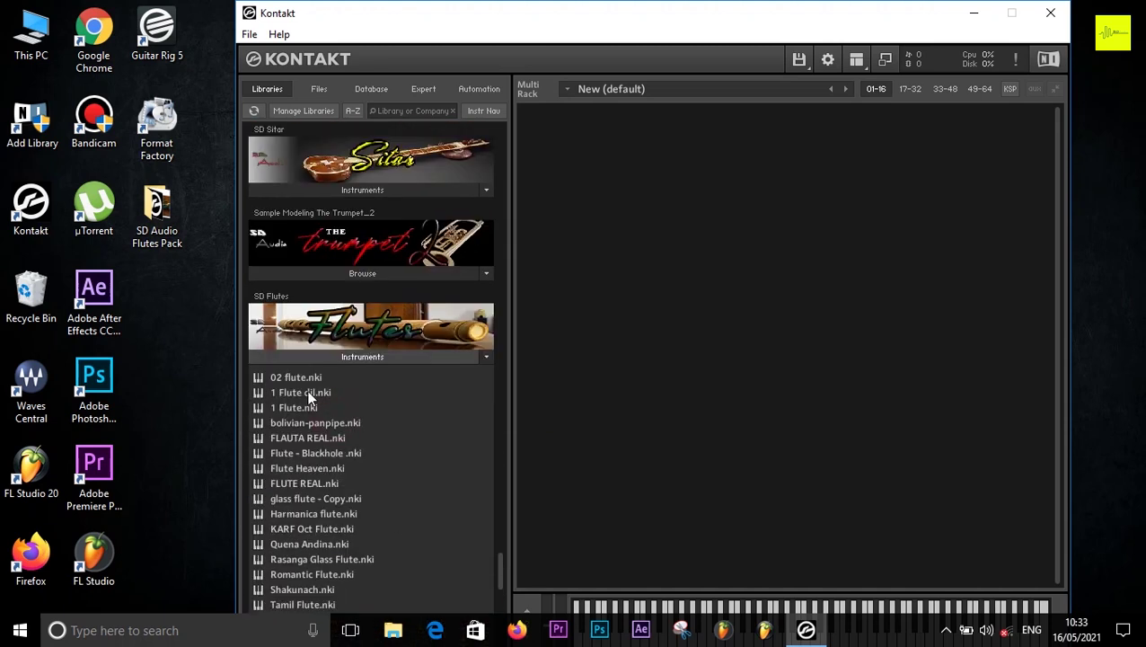
{"action": "scroll", "coordinate": [327, 499], "scroll_direction": "down", "scroll_amount": 1}
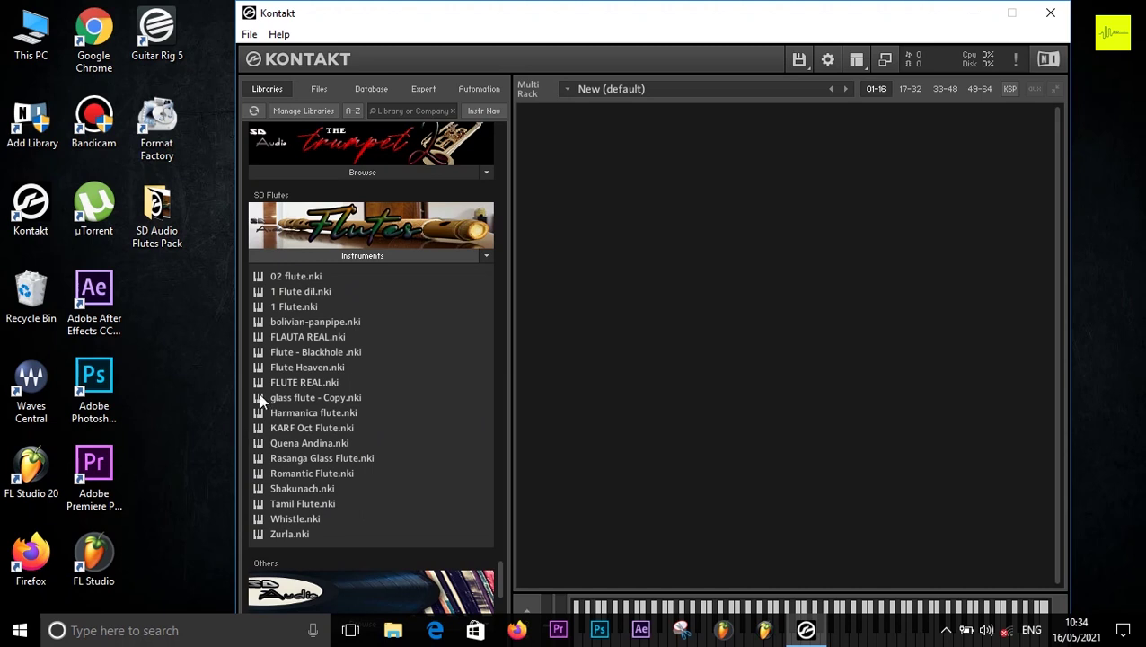
{"action": "left_click_drag", "start_coordinate": [262, 295], "coordinate": [739, 218]}
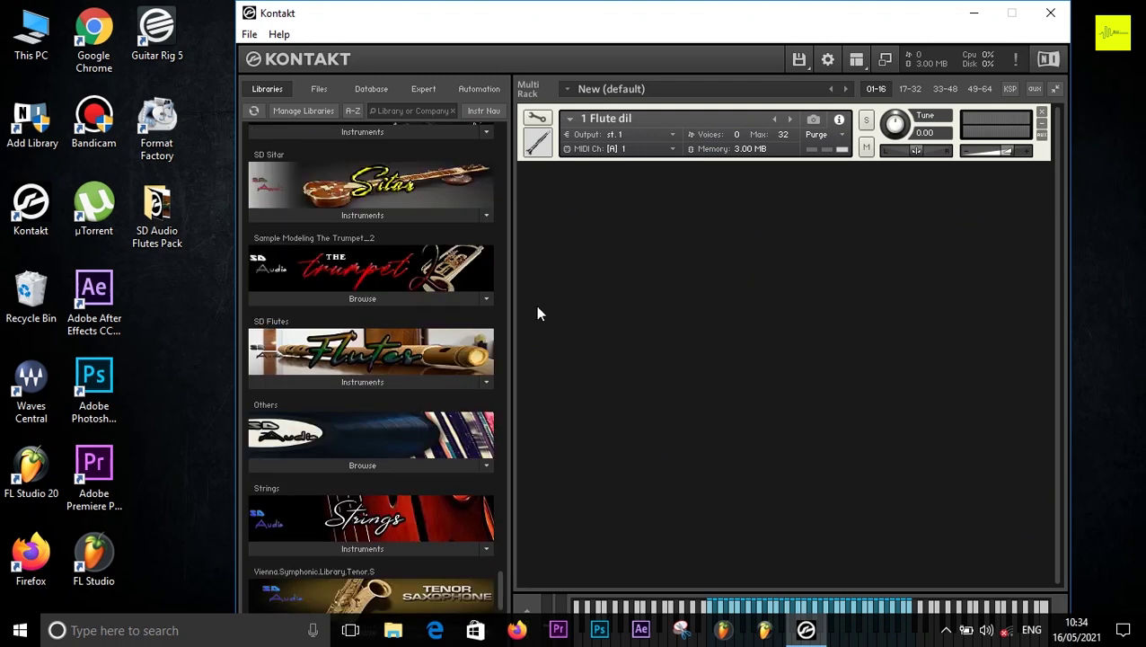
{"action": "scroll", "coordinate": [479, 337], "scroll_direction": "down", "scroll_amount": 3}
{"action": "scroll", "coordinate": [466, 339], "scroll_direction": "up", "scroll_amount": 5}
{"action": "scroll", "coordinate": [465, 339], "scroll_direction": "down", "scroll_amount": 1}
{"action": "scroll", "coordinate": [465, 339], "scroll_direction": "down", "scroll_amount": 3}
{"action": "scroll", "coordinate": [465, 336], "scroll_direction": "up", "scroll_amount": 3}
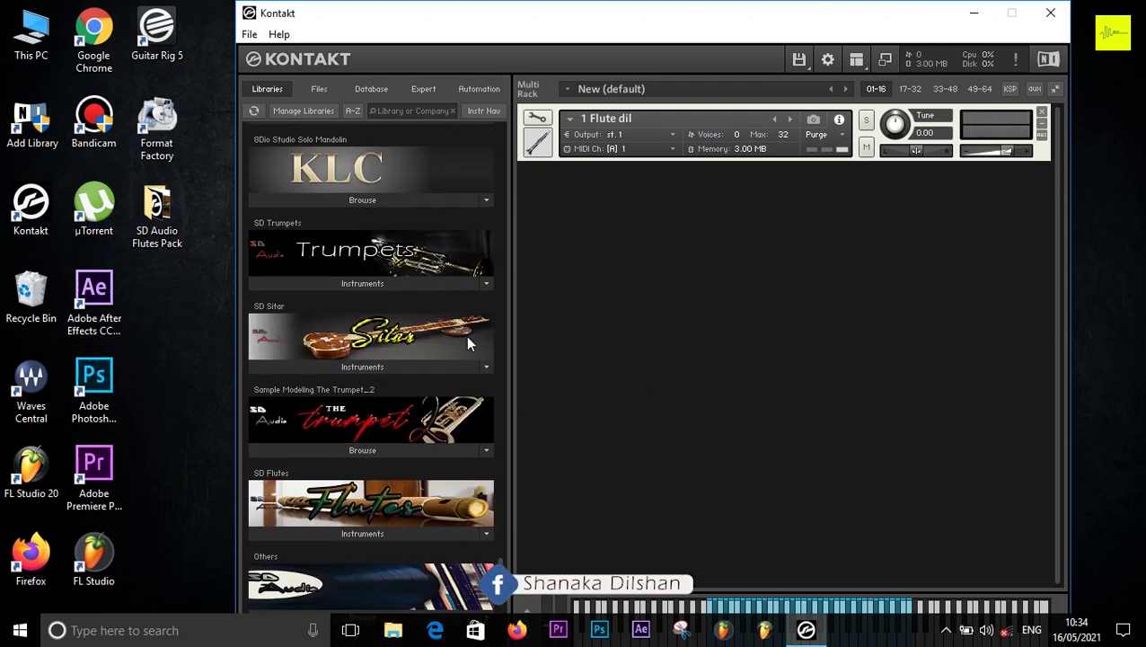
{"action": "scroll", "coordinate": [465, 335], "scroll_direction": "down", "scroll_amount": 1}
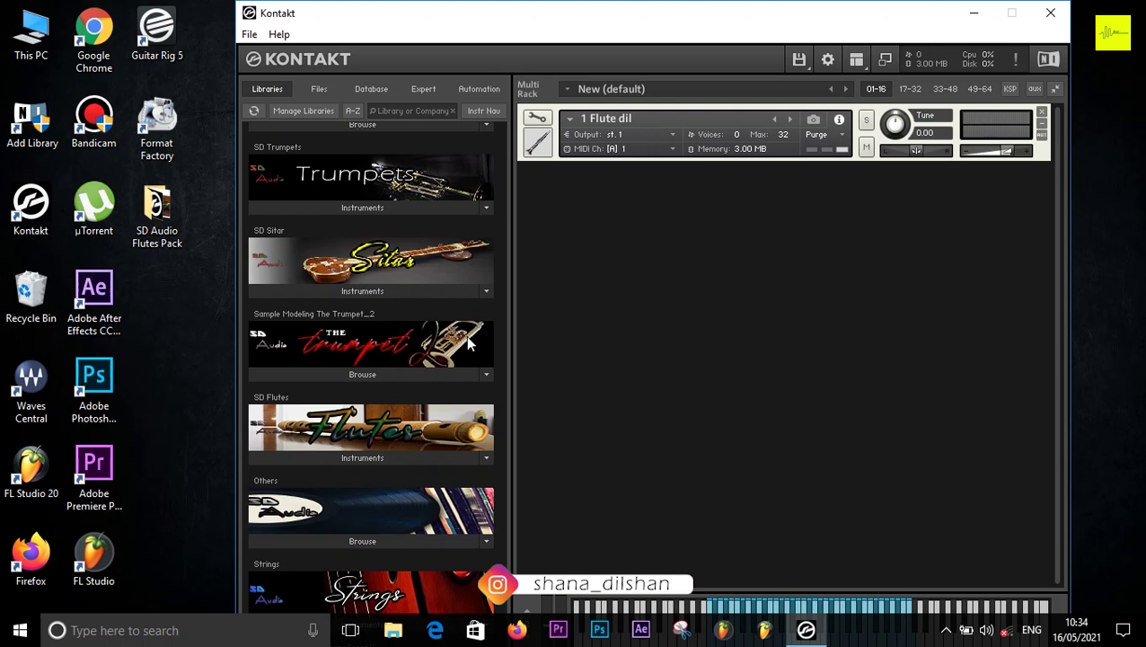
- Replace the loaded flute with Piano Roland Fantom.nki from the Piano library, and remove that instrument from the rack
{"action": "scroll", "coordinate": [378, 312], "scroll_direction": "up", "scroll_amount": 2}
{"action": "scroll", "coordinate": [379, 312], "scroll_direction": "up", "scroll_amount": 15}
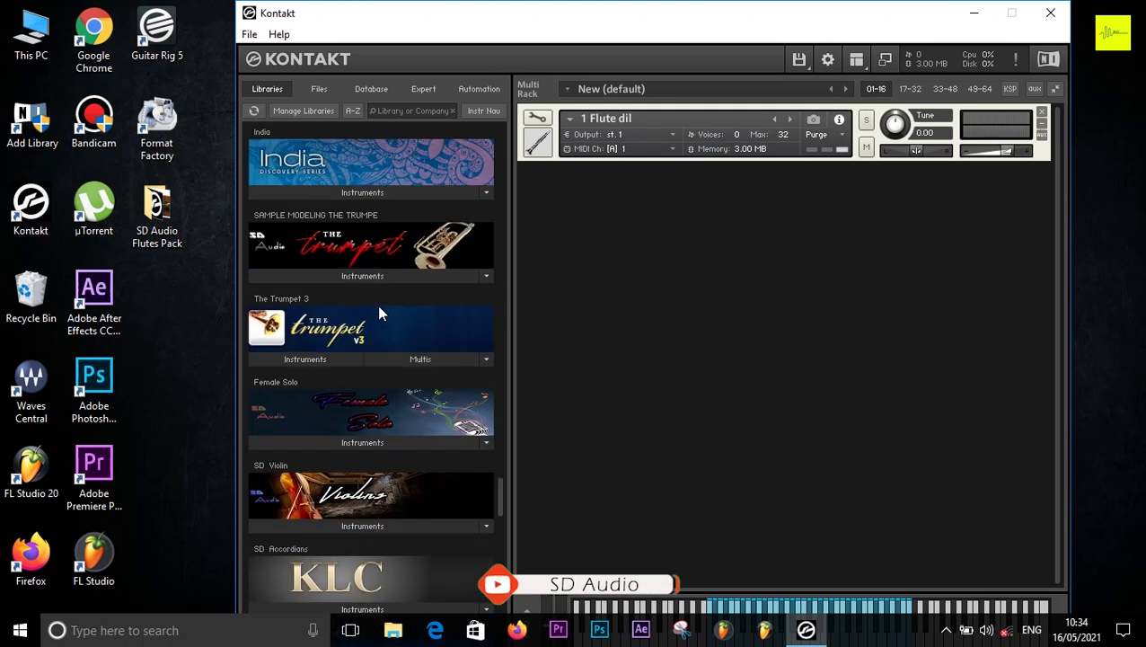
{"action": "scroll", "coordinate": [378, 312], "scroll_direction": "up", "scroll_amount": 10}
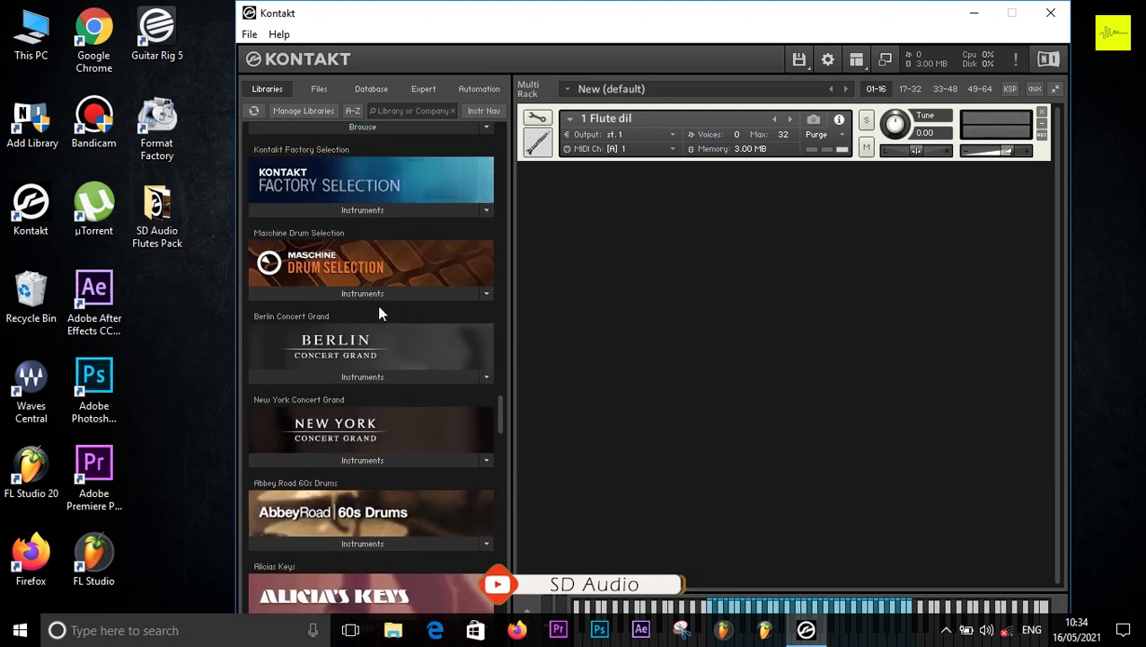
{"action": "scroll", "coordinate": [379, 310], "scroll_direction": "up", "scroll_amount": 14}
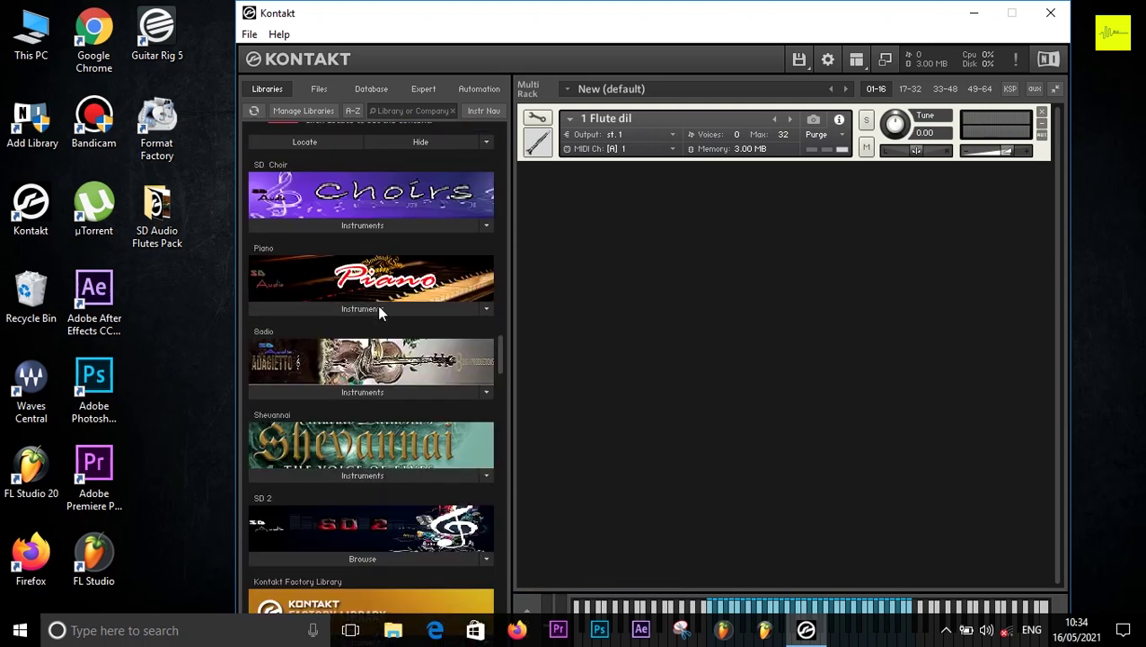
{"action": "left_click", "coordinate": [378, 309]}
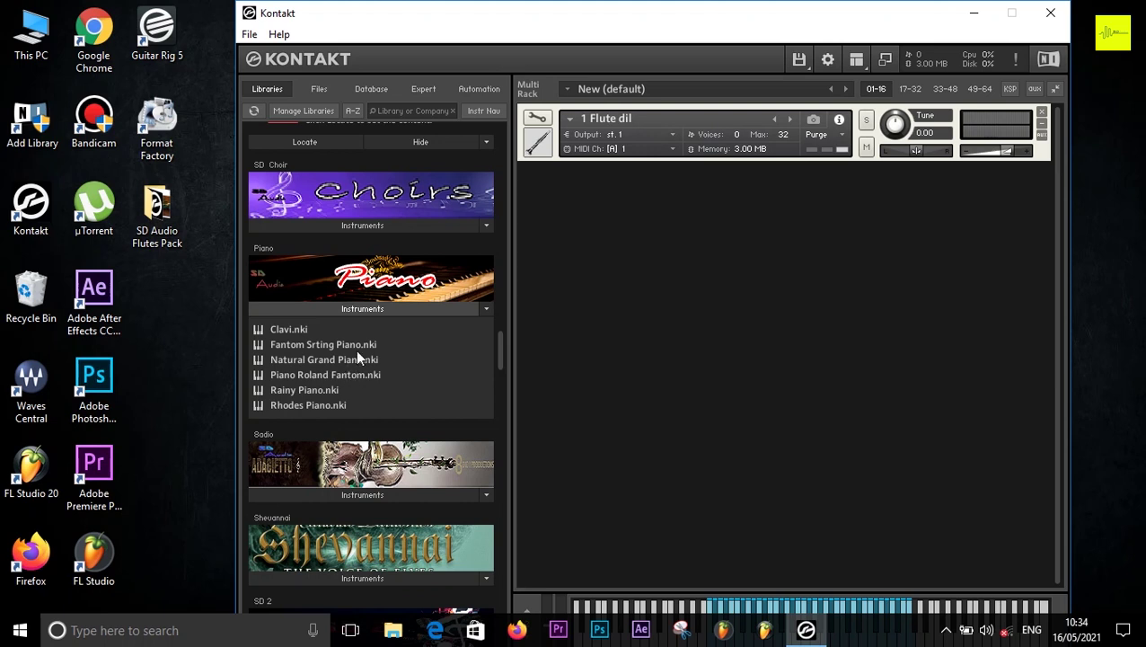
{"action": "left_click_drag", "start_coordinate": [350, 372], "coordinate": [774, 124]}
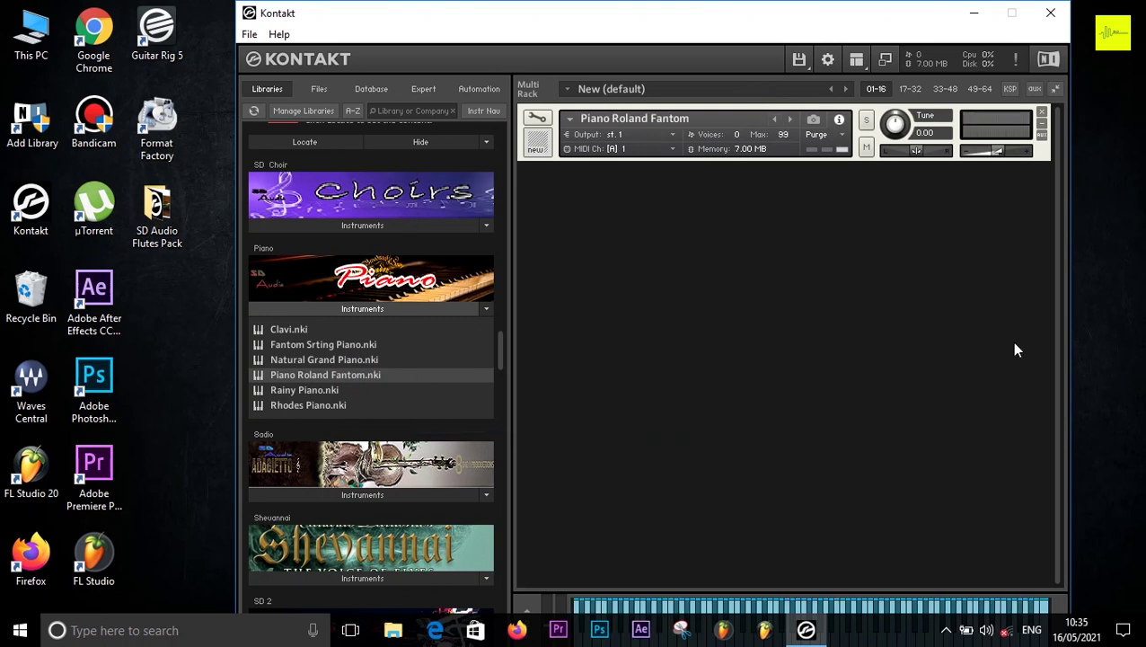
{"action": "left_click", "coordinate": [1042, 111]}
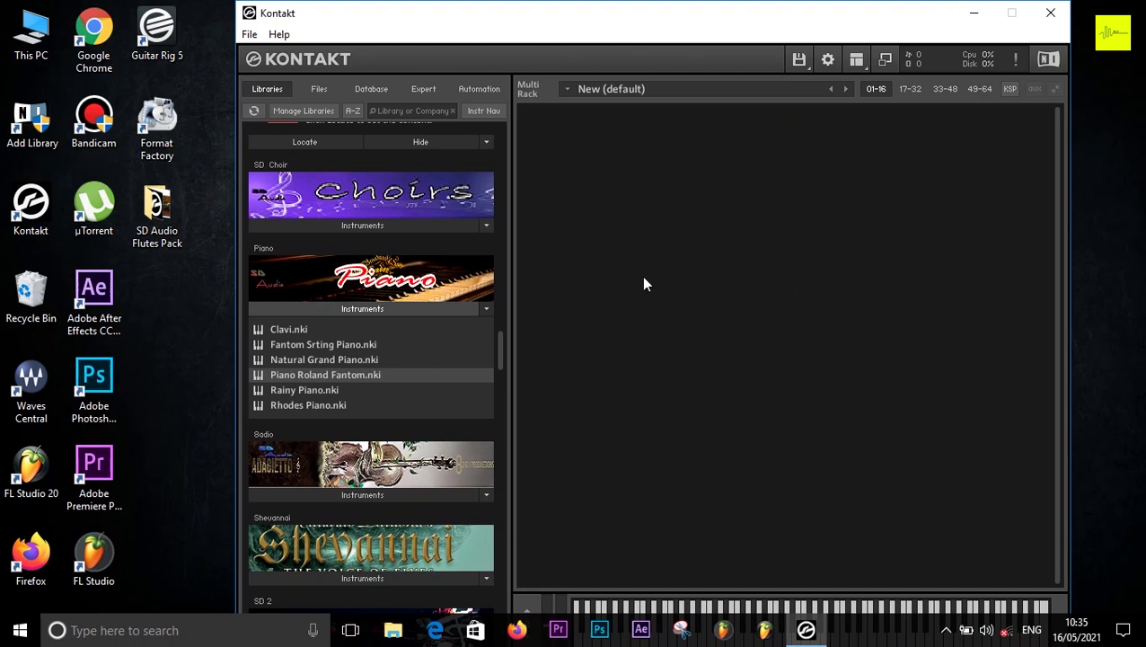
- Review Kontakt's MIDI input, audio driver and library visibility options, and close the options without changing them
{"action": "left_click", "coordinate": [831, 64]}
{"action": "left_click", "coordinate": [653, 178]}
{"action": "left_click_drag", "start_coordinate": [683, 167], "coordinate": [740, 102]}
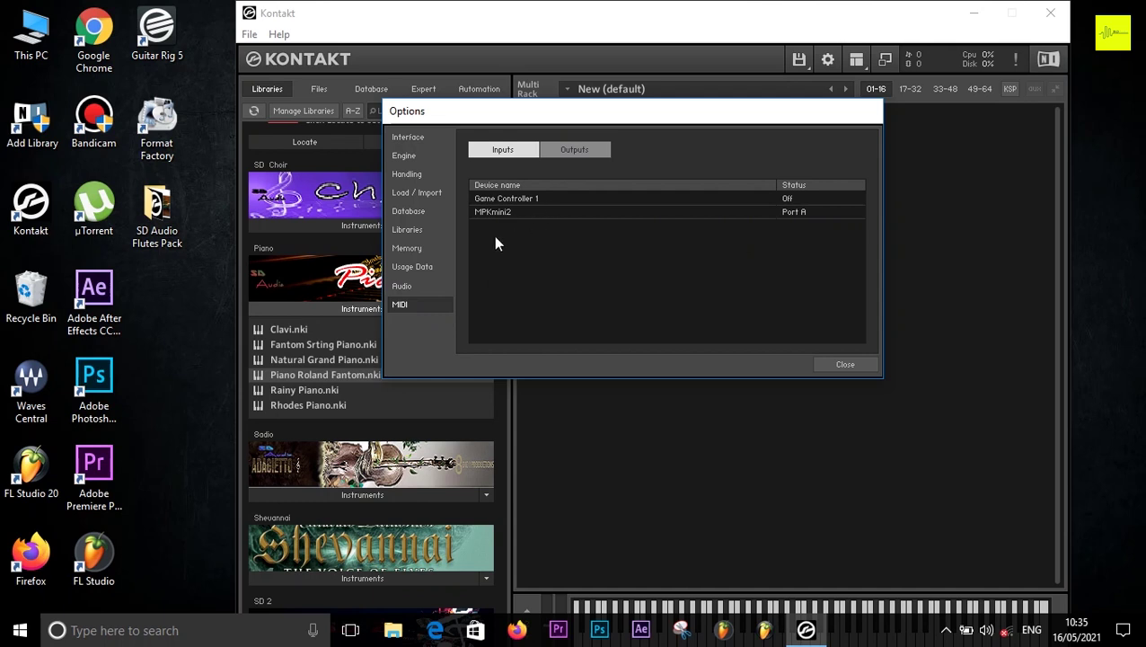
{"action": "left_click", "coordinate": [423, 286]}
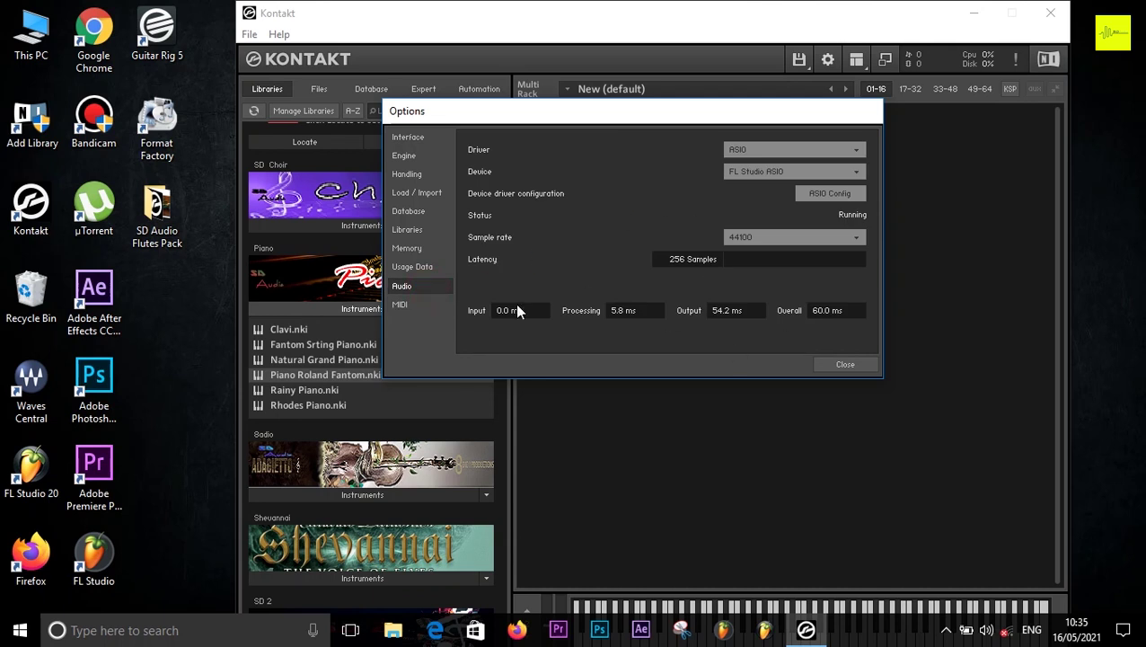
{"action": "left_click", "coordinate": [411, 232]}
{"action": "scroll", "coordinate": [646, 232], "scroll_direction": "down", "scroll_amount": 5}
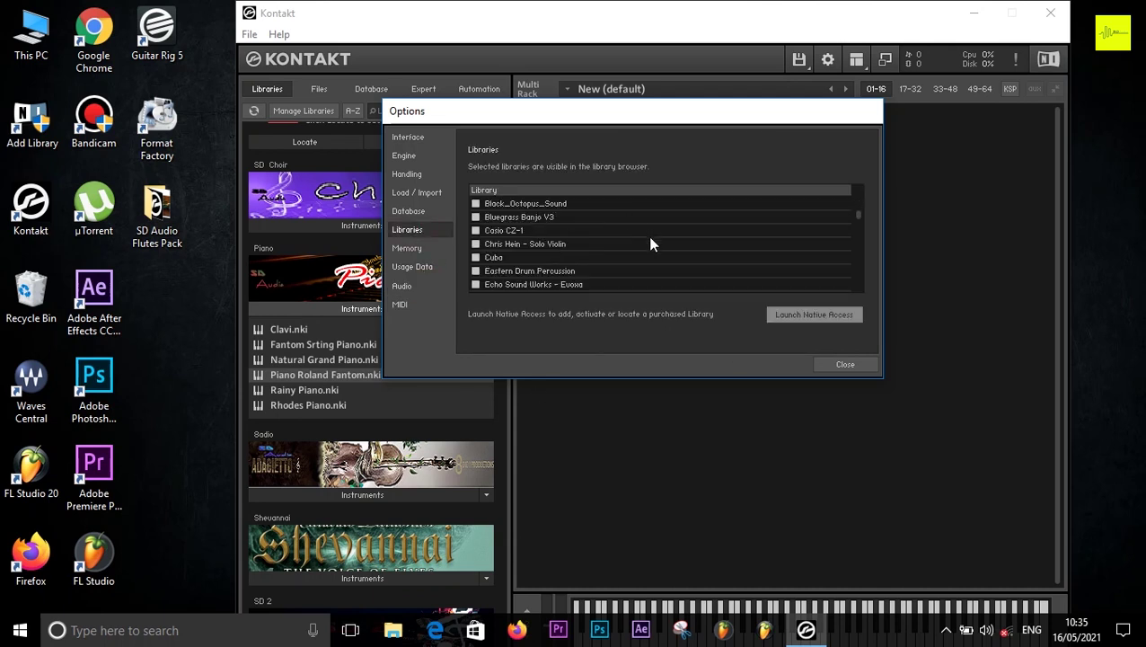
{"action": "left_click_drag", "start_coordinate": [858, 228], "coordinate": [859, 197]}
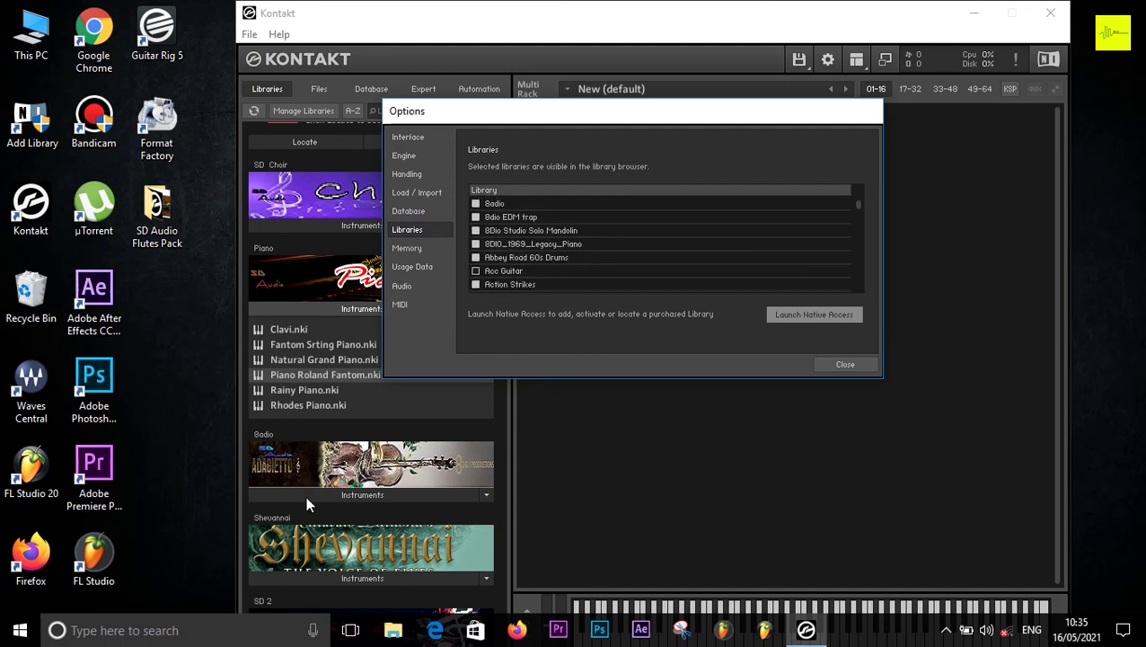
{"action": "left_click", "coordinate": [846, 364]}
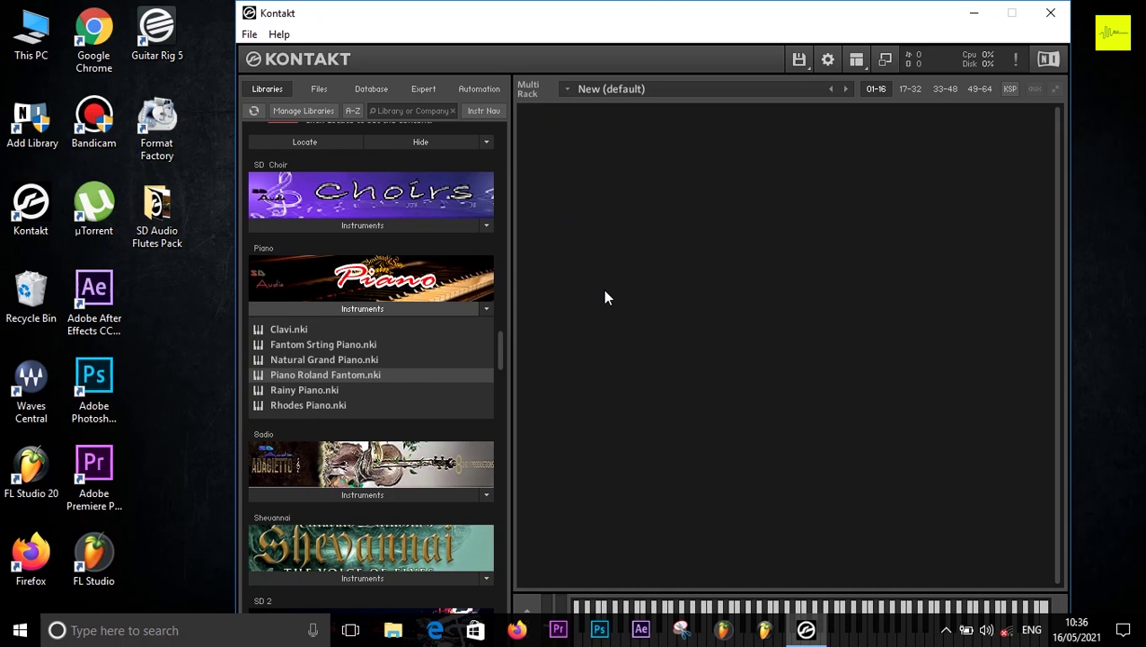
- Collapse the Piano library's instrument list and examine the drives and folders in the file browser
{"action": "left_click", "coordinate": [487, 313]}
{"action": "left_click", "coordinate": [459, 308]}
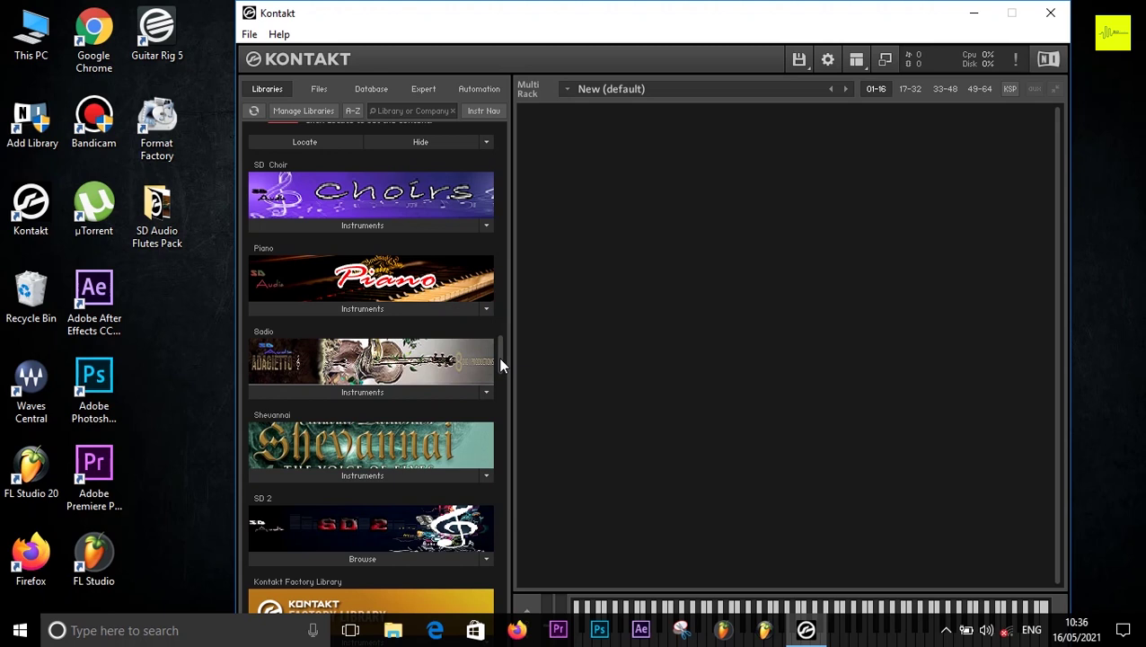
{"action": "left_click", "coordinate": [319, 89]}
{"action": "scroll", "coordinate": [380, 210], "scroll_direction": "up", "scroll_amount": 6}
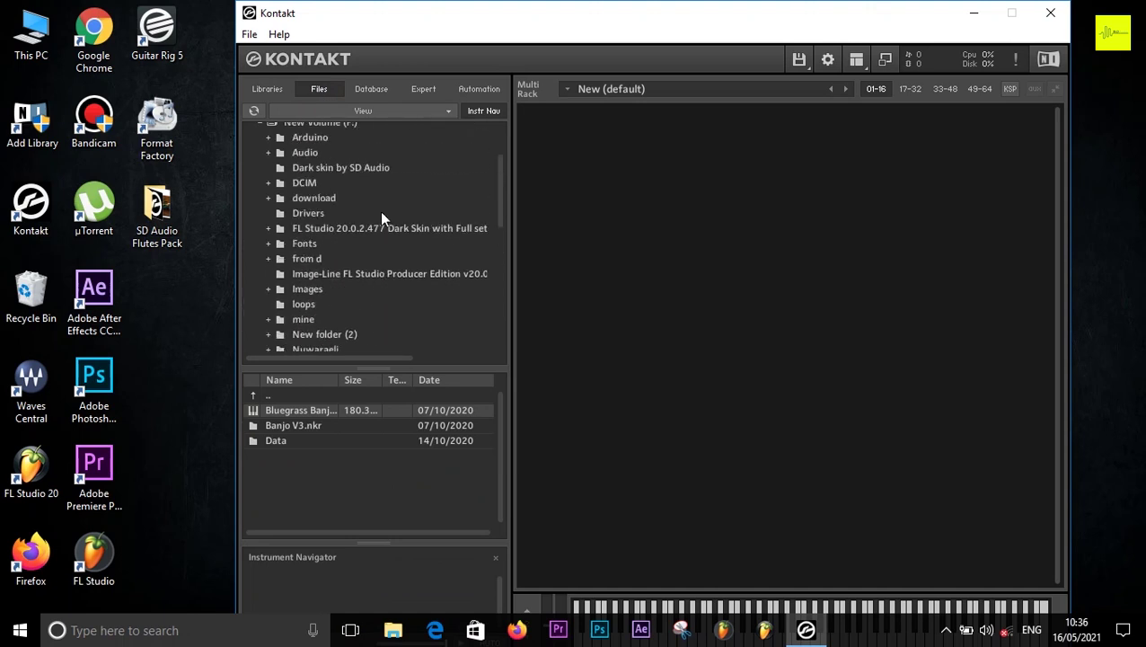
{"action": "scroll", "coordinate": [380, 219], "scroll_direction": "up", "scroll_amount": 1}
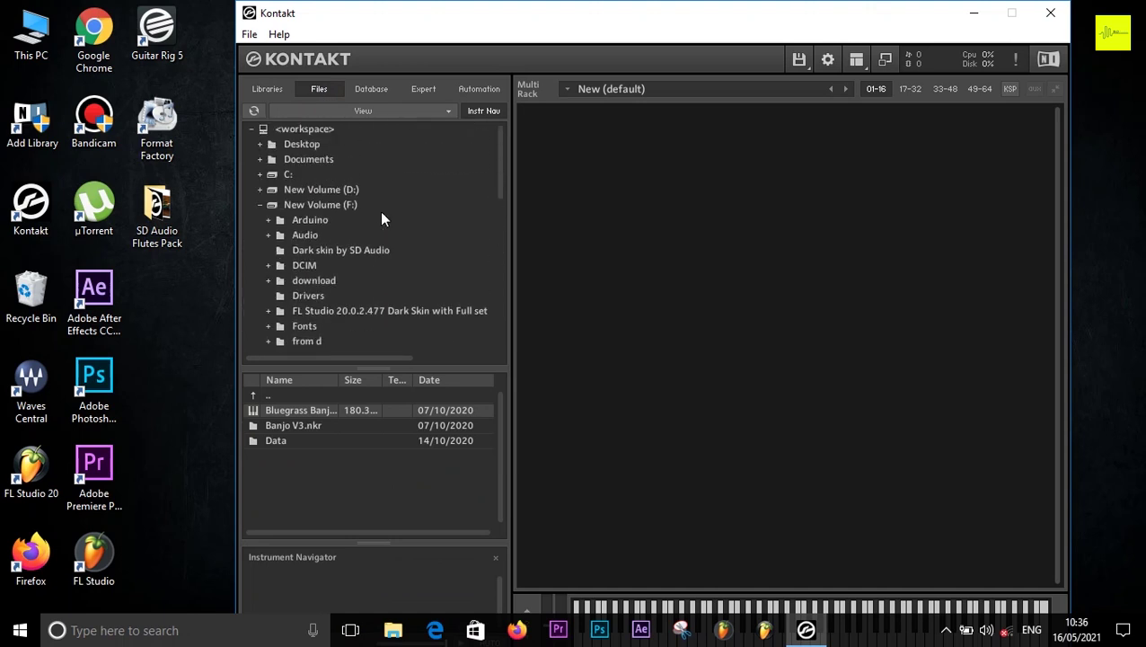
{"action": "scroll", "coordinate": [399, 212], "scroll_direction": "down", "scroll_amount": 3}
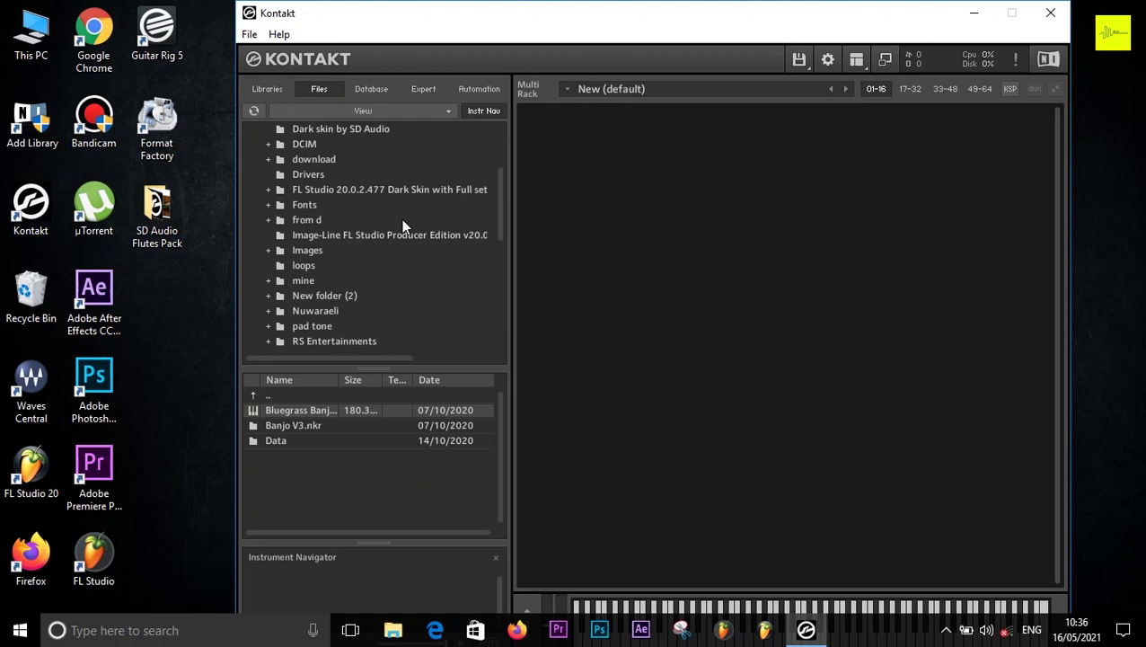
- Load the Bluegrass Banjo instrument into the rack from SD Audio > Kontakt Libraries > Bluegrass Banjo V3 > Instruments
{"action": "scroll", "coordinate": [438, 238], "scroll_direction": "down", "scroll_amount": 3}
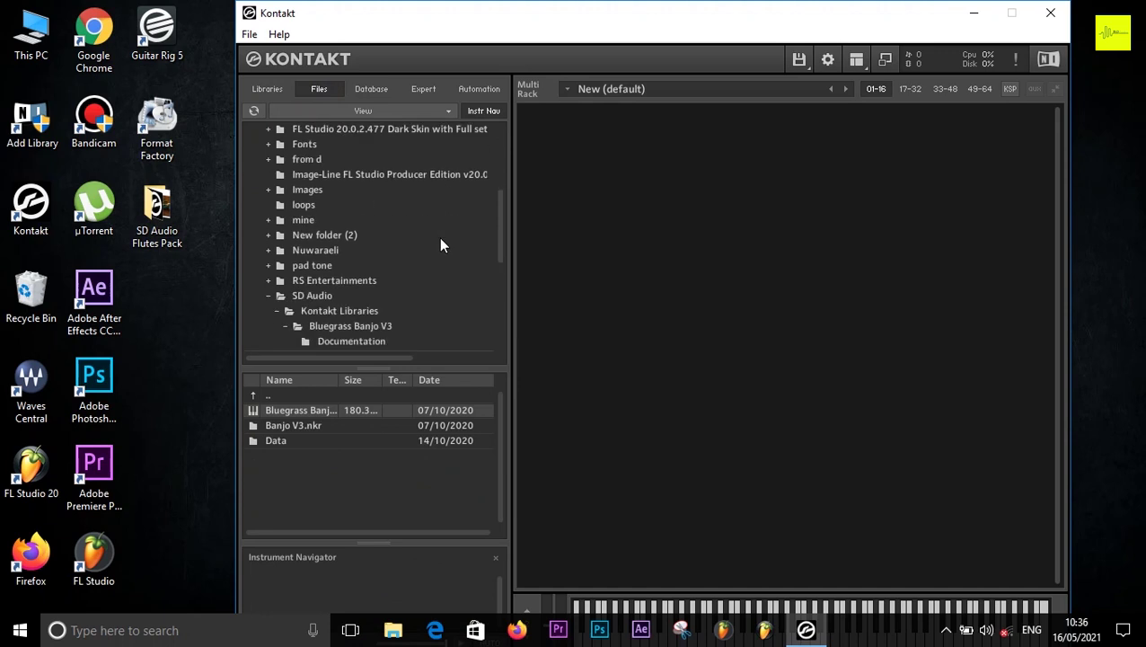
{"action": "scroll", "coordinate": [441, 244], "scroll_direction": "down", "scroll_amount": 1}
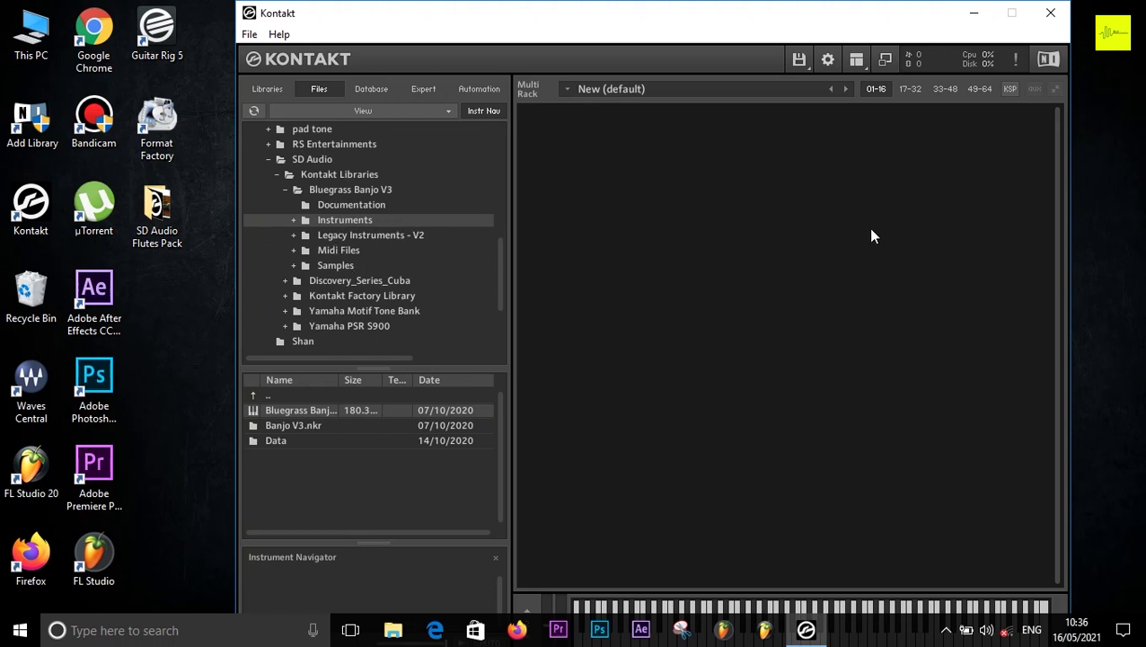
{"action": "scroll", "coordinate": [317, 164], "scroll_direction": "up", "scroll_amount": 3}
{"action": "scroll", "coordinate": [327, 166], "scroll_direction": "down", "scroll_amount": 4}
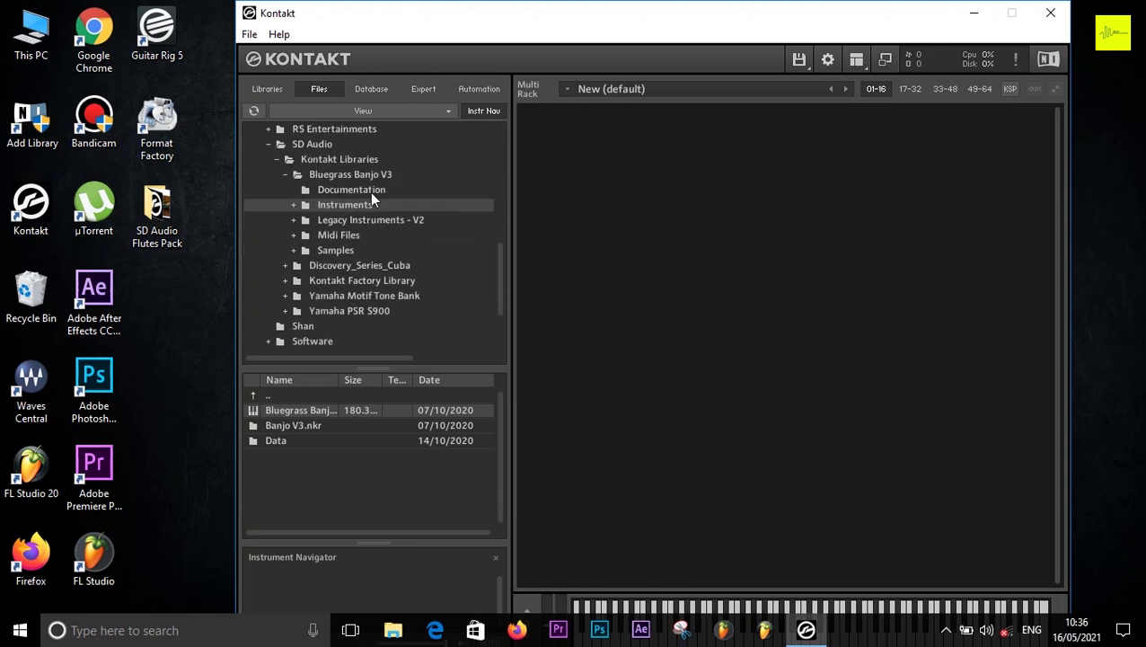
{"action": "left_click", "coordinate": [331, 176]}
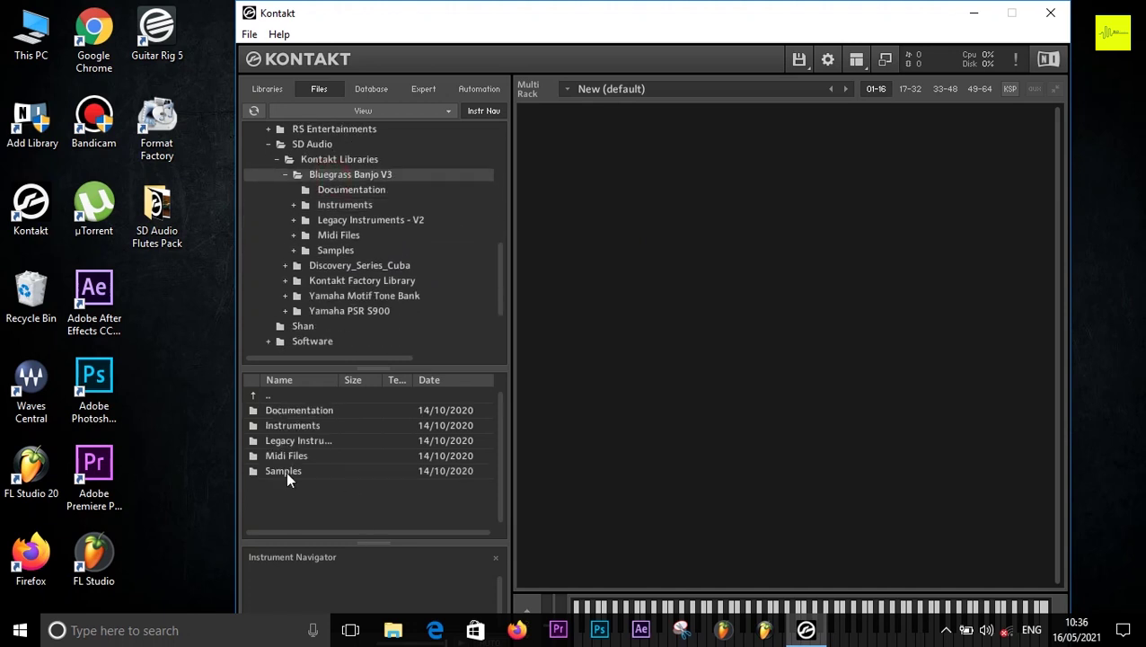
{"action": "left_click", "coordinate": [341, 206]}
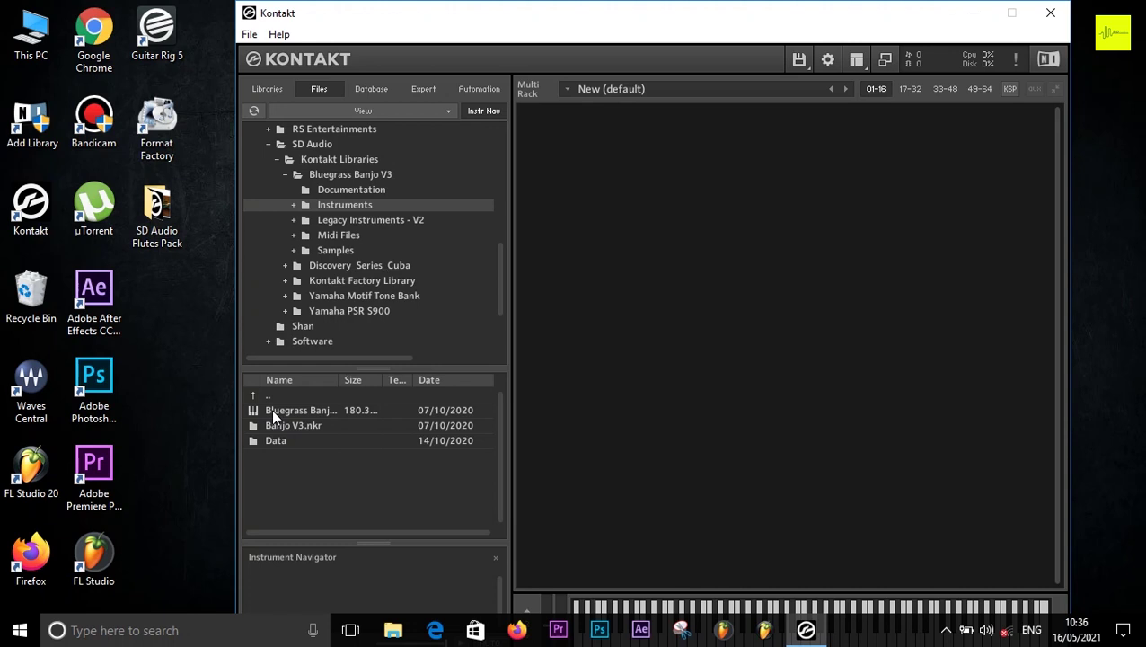
{"action": "left_click_drag", "start_coordinate": [271, 408], "coordinate": [656, 282]}
{"action": "left_click_drag", "start_coordinate": [724, 236], "coordinate": [724, 235]}
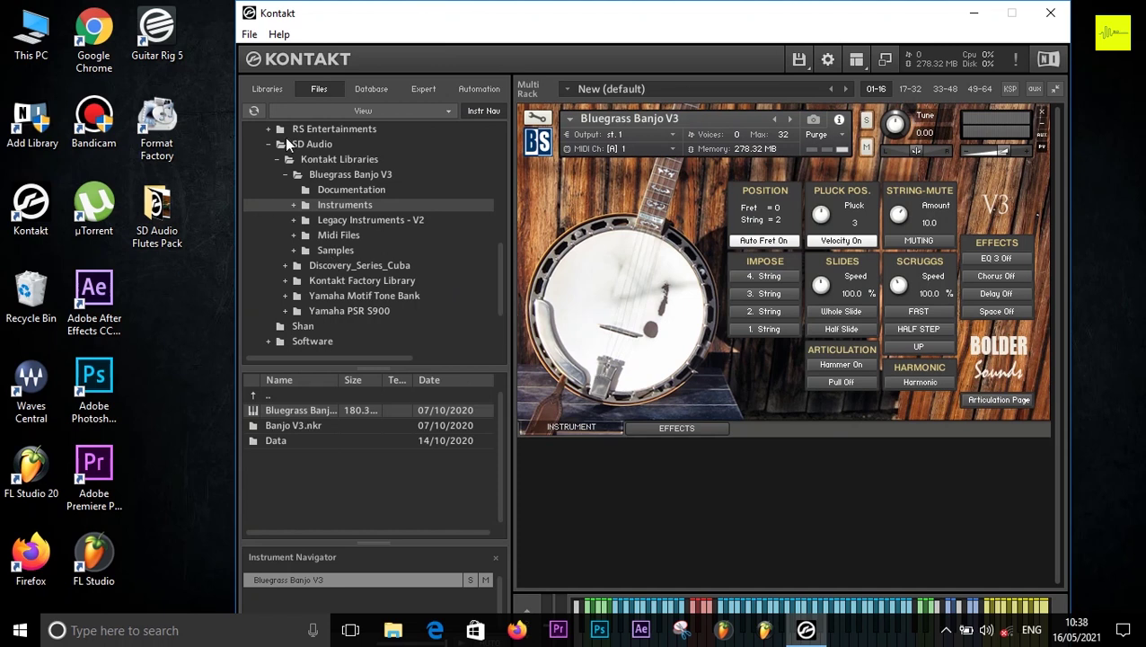
- Return from the file browser to the library list, look through the libraries and close Kontakt
{"action": "left_click", "coordinate": [269, 95]}
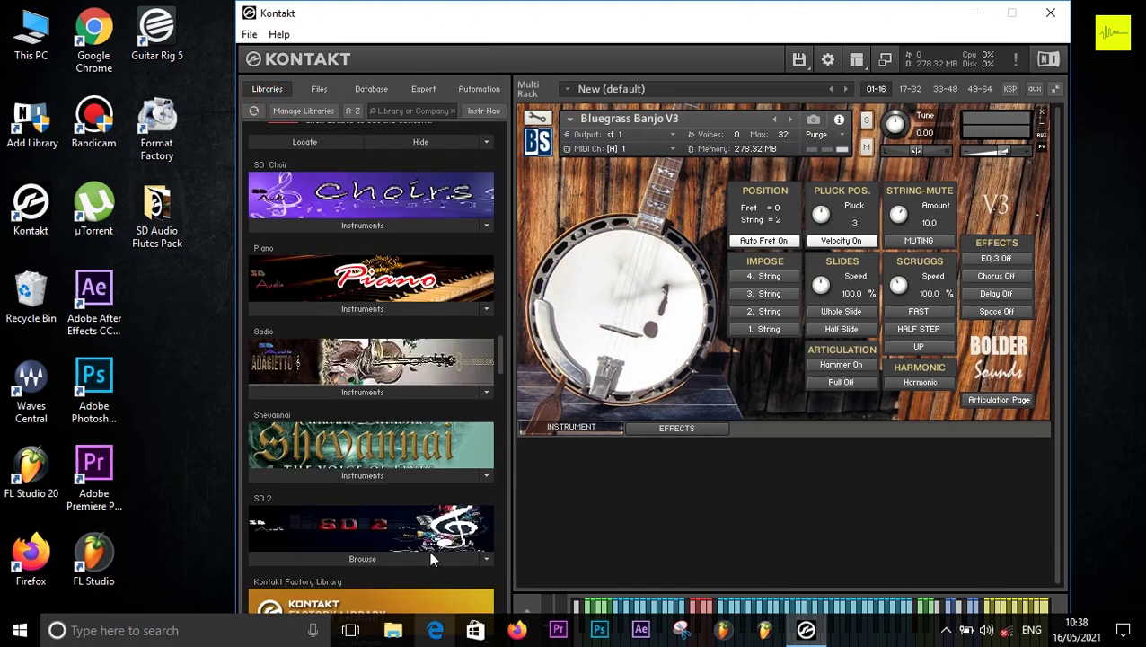
{"action": "scroll", "coordinate": [419, 420], "scroll_direction": "down", "scroll_amount": 1}
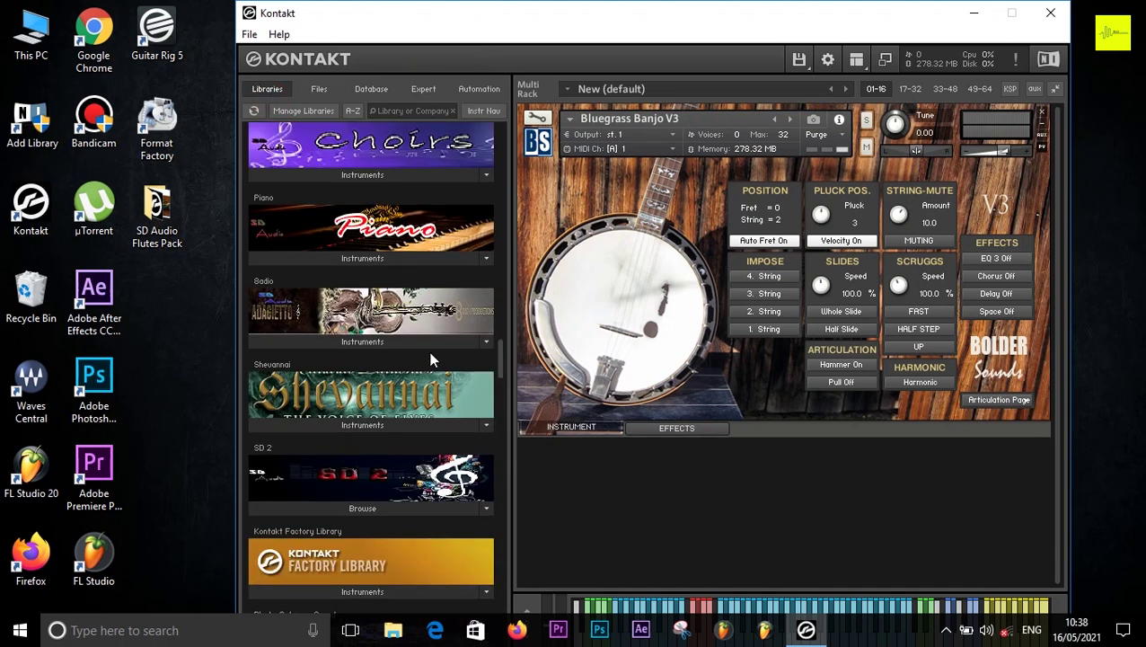
{"action": "left_click", "coordinate": [1050, 14]}
- Run the Add Library tool on the SD Kontakt Library folder inside SD Audio on New Volume (D:)
{"action": "left_click", "coordinate": [35, 121]}
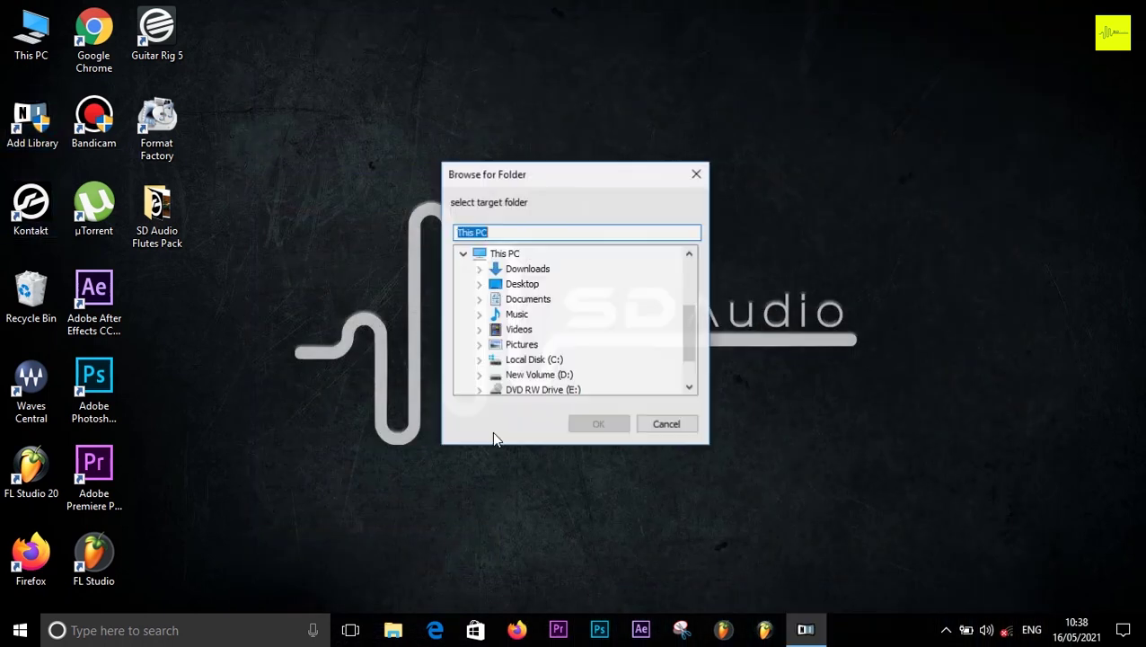
{"action": "scroll", "coordinate": [586, 305], "scroll_direction": "down", "scroll_amount": 1}
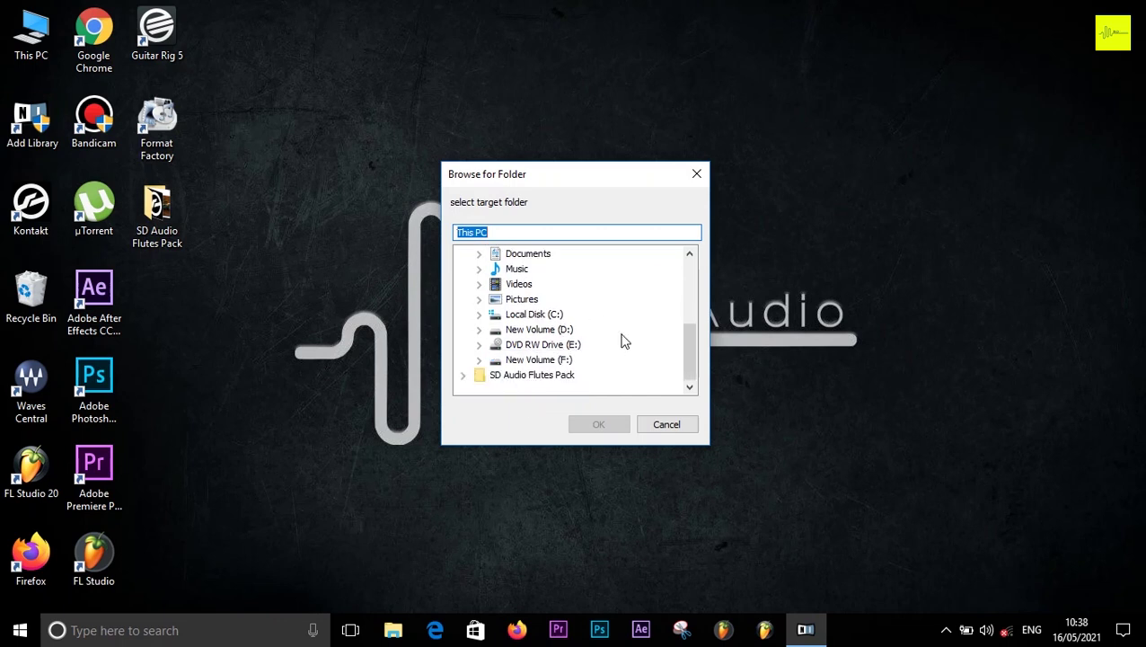
{"action": "left_click_drag", "start_coordinate": [689, 364], "coordinate": [705, 392]}
{"action": "left_click", "coordinate": [479, 329]}
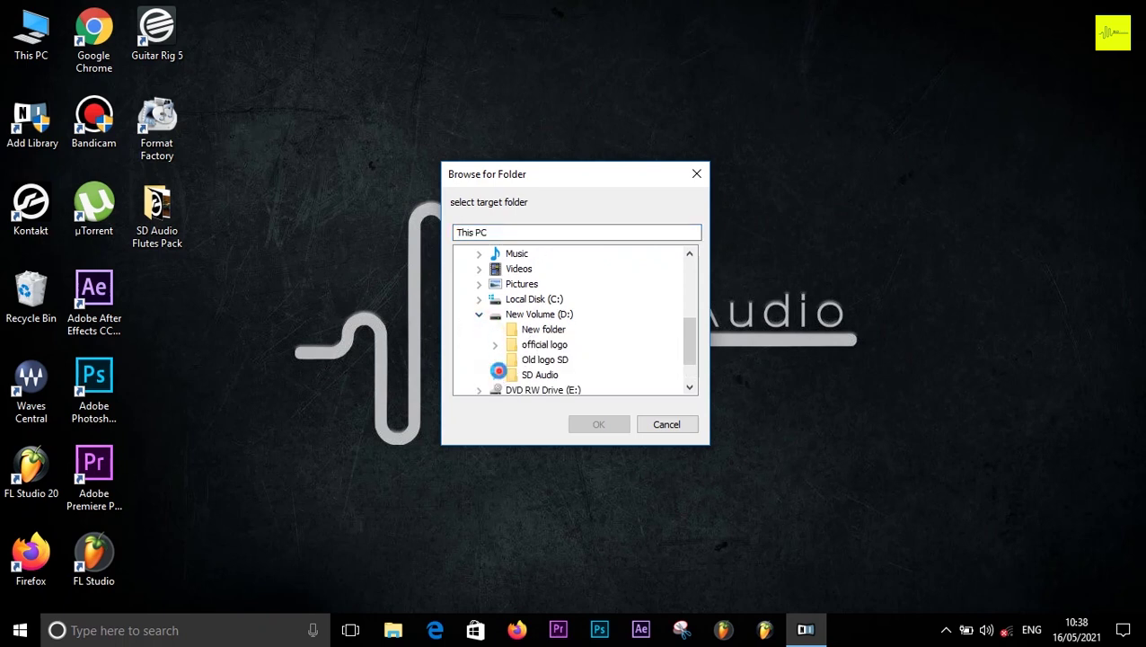
{"action": "left_click", "coordinate": [495, 374]}
{"action": "left_click", "coordinate": [566, 360]}
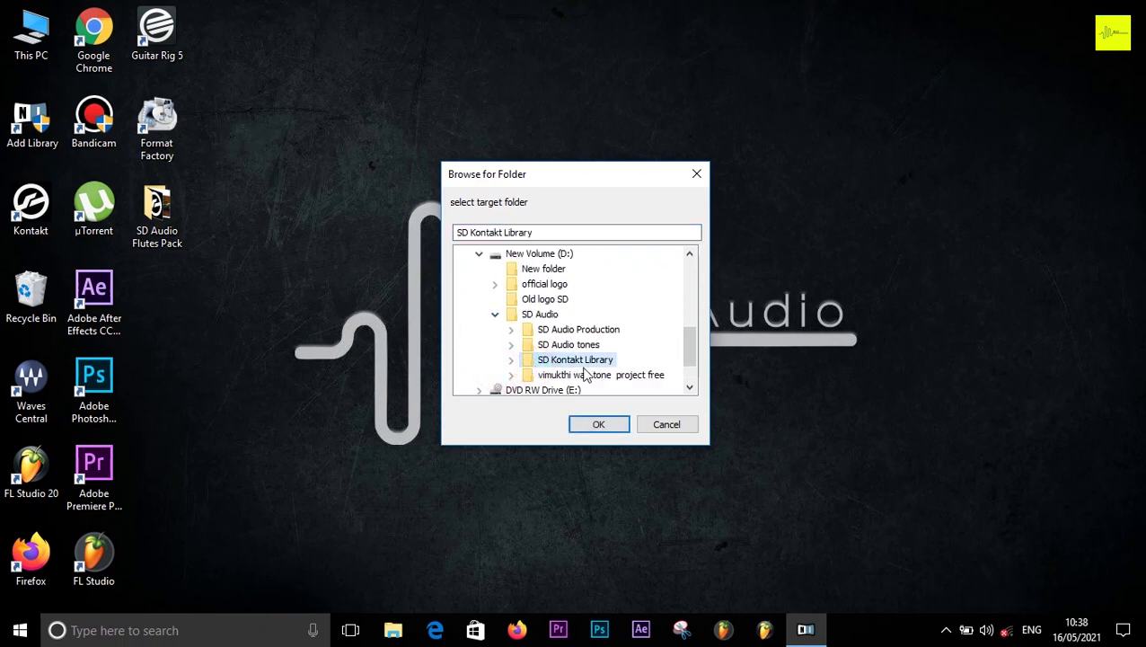
{"action": "left_click", "coordinate": [615, 427]}
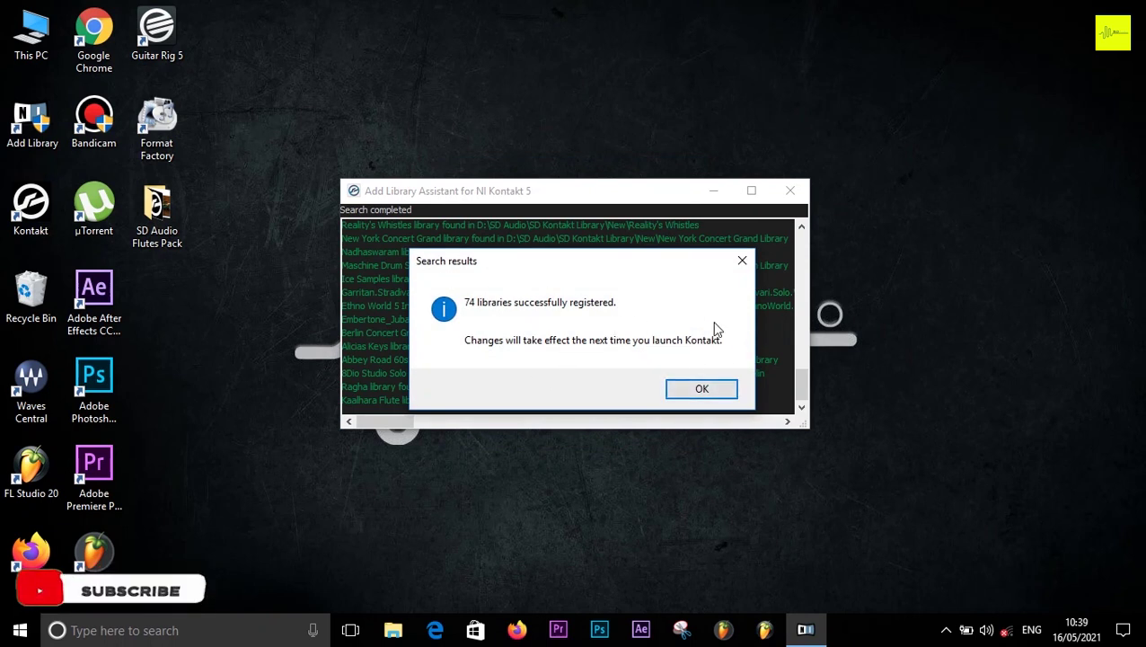
- Dismiss the search results, review the log of registered libraries and close the Add Library Assistant
{"action": "left_click", "coordinate": [701, 389]}
{"action": "scroll", "coordinate": [607, 308], "scroll_direction": "up", "scroll_amount": 1}
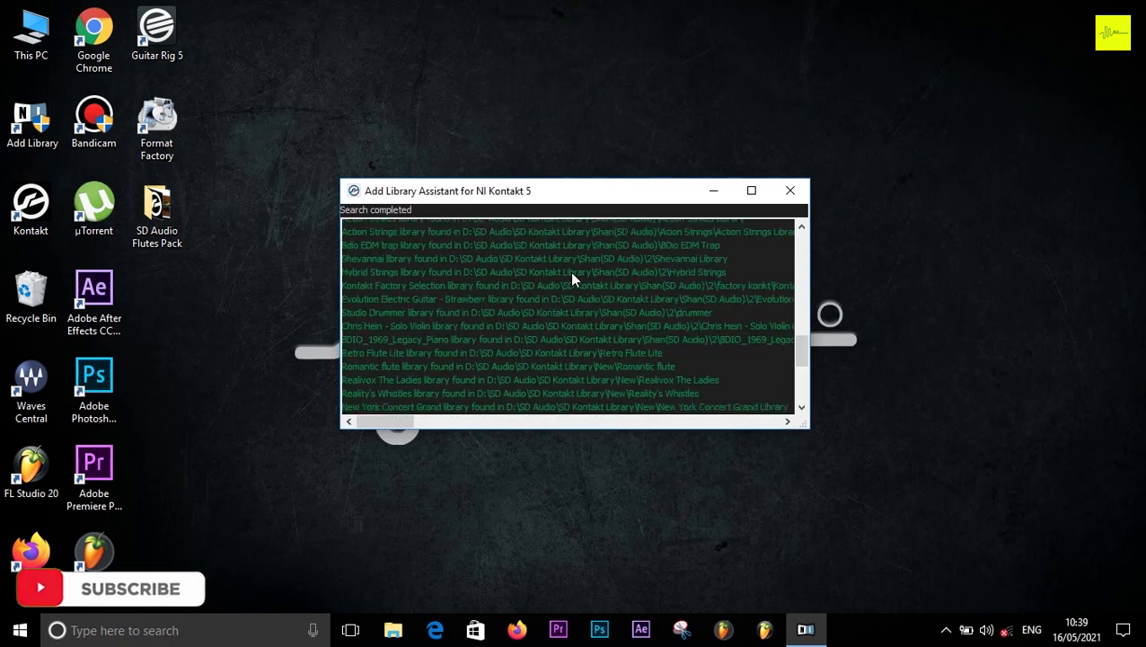
{"action": "scroll", "coordinate": [604, 302], "scroll_direction": "up", "scroll_amount": 15}
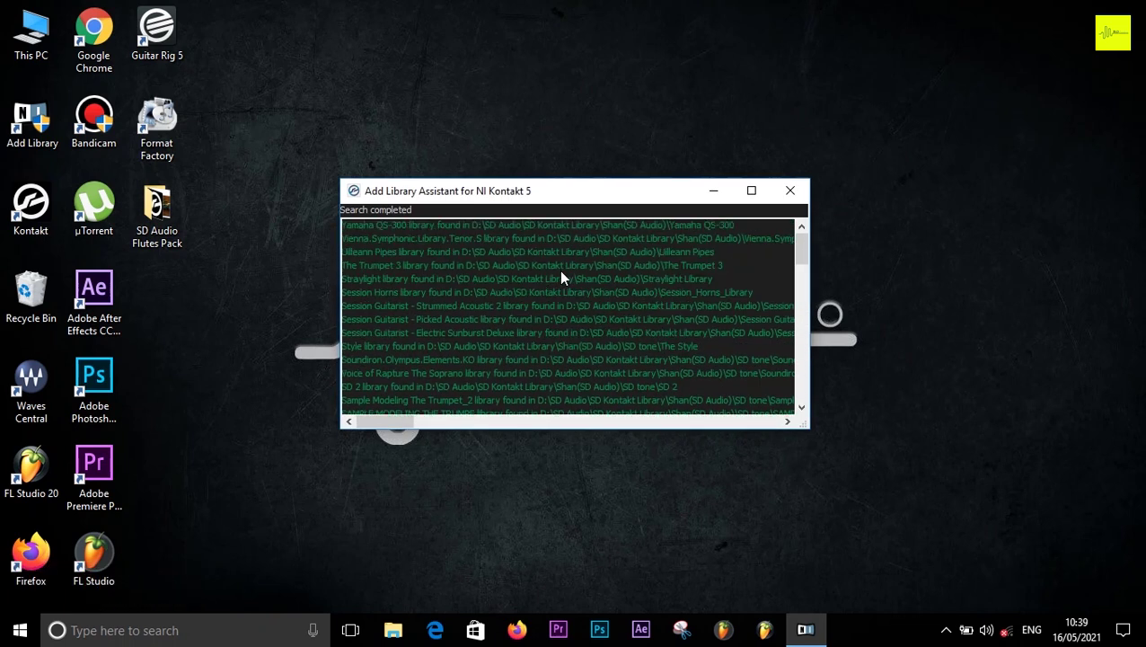
{"action": "scroll", "coordinate": [560, 278], "scroll_direction": "down", "scroll_amount": 10}
{"action": "scroll", "coordinate": [561, 279], "scroll_direction": "down", "scroll_amount": 3}
{"action": "left_click", "coordinate": [791, 190]}
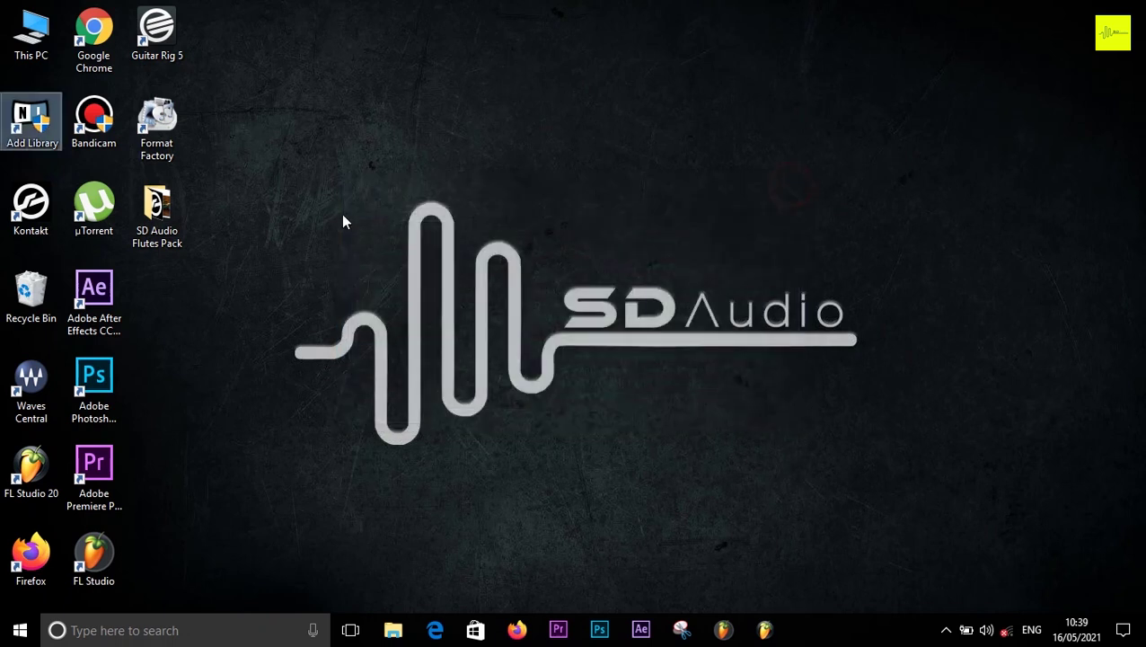
- Reopen Kontakt to check its library list, close it again and refresh the desktop
{"action": "double_click", "coordinate": [54, 205]}
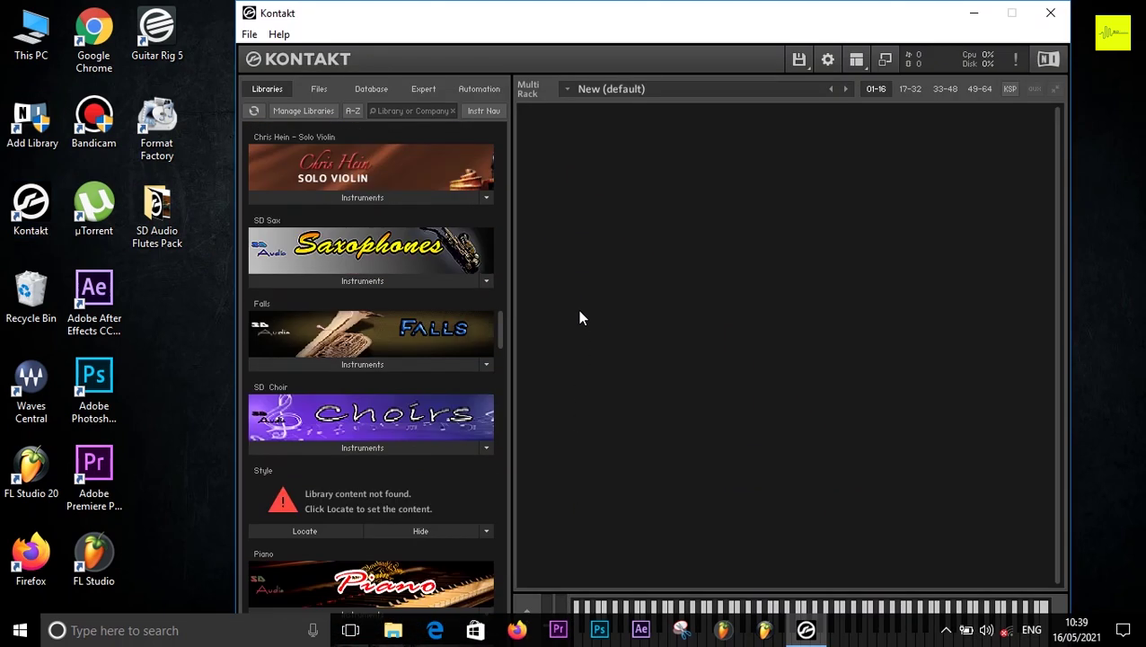
{"action": "left_click", "coordinate": [1066, 25]}
{"action": "right_click", "coordinate": [818, 113]}
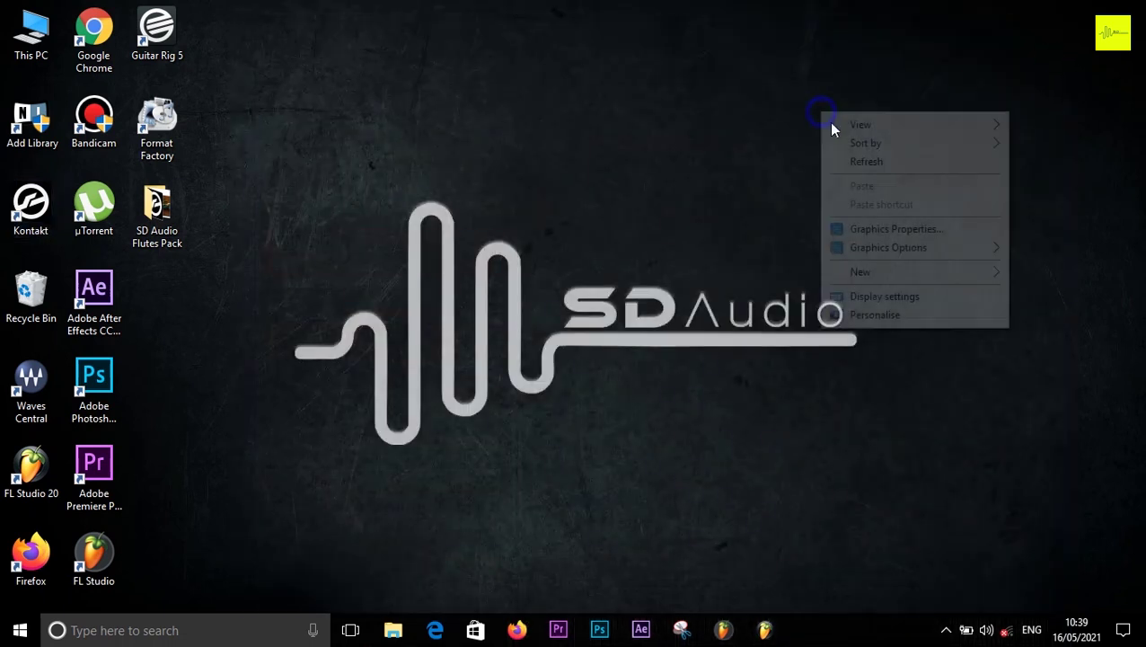
{"action": "left_click", "coordinate": [870, 164]}
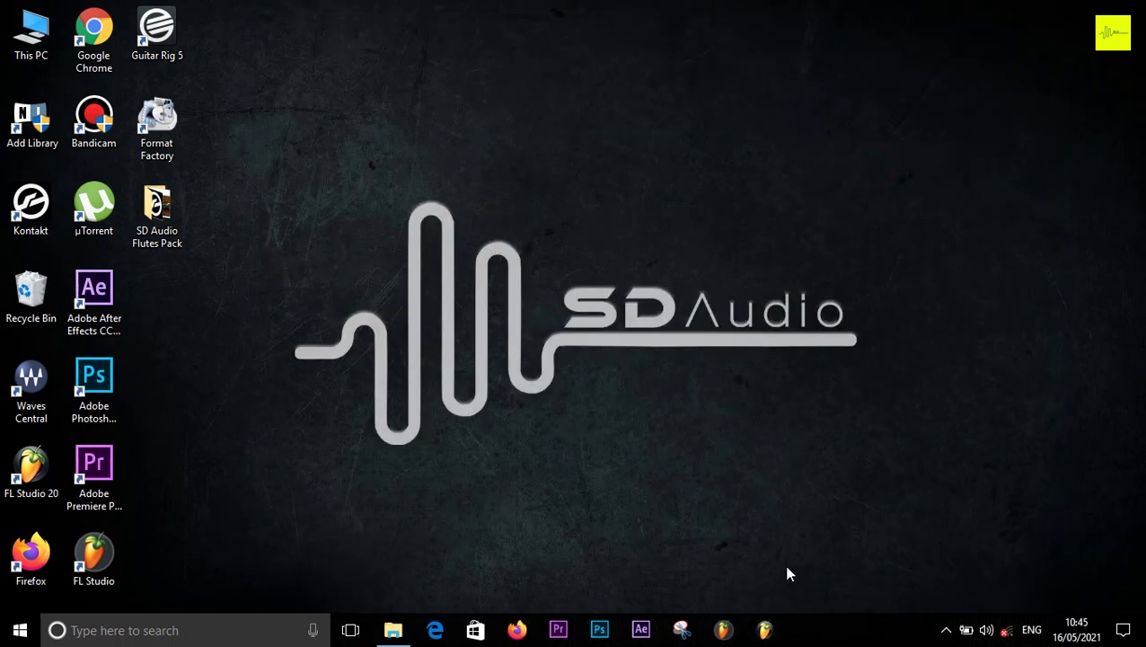
- Switch to FL Studio, open its Plugin Manager and start a plugin scan
{"action": "left_click", "coordinate": [765, 628]}
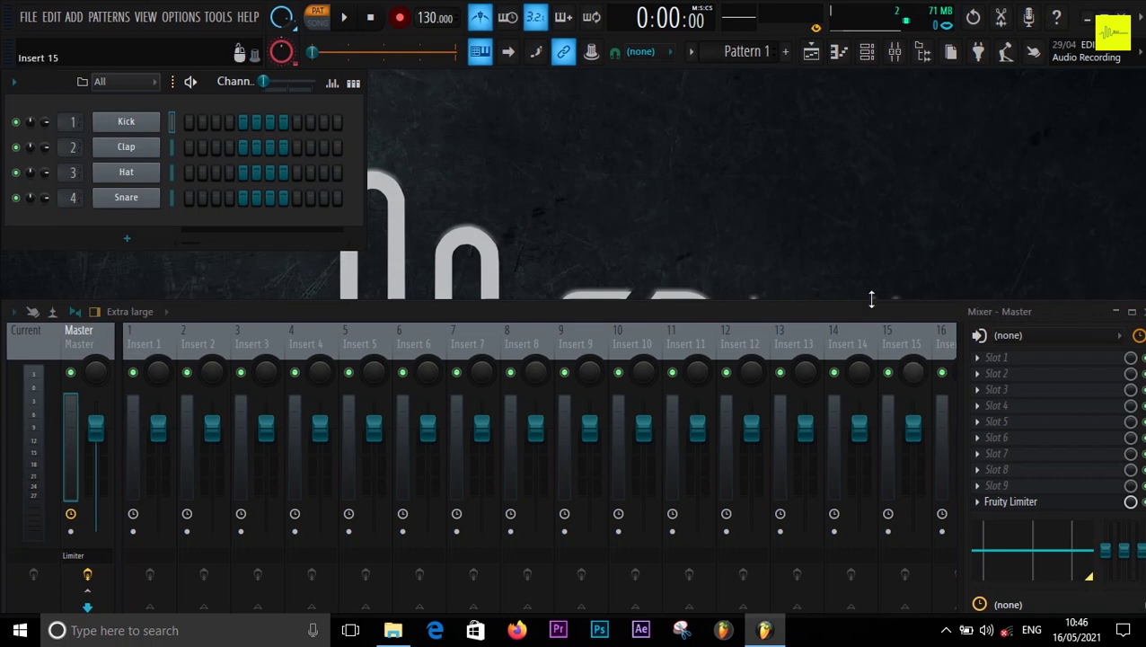
{"action": "left_click", "coordinate": [74, 18]}
{"action": "left_click", "coordinate": [122, 56]}
{"action": "left_click", "coordinate": [753, 589]}
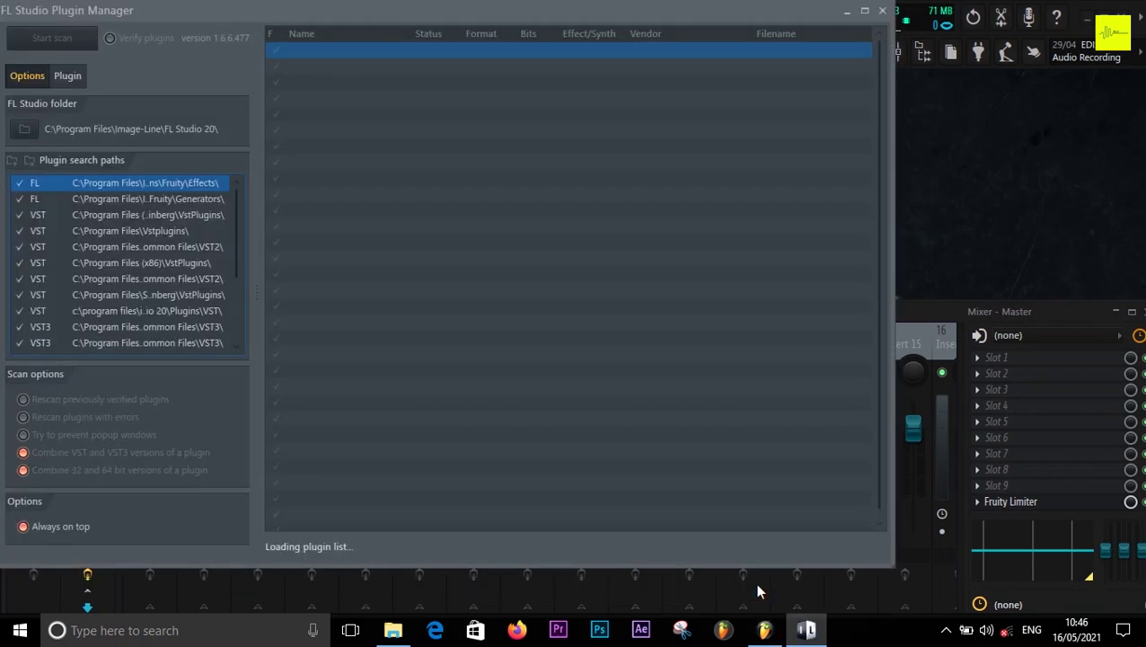
{"action": "left_click", "coordinate": [78, 38]}
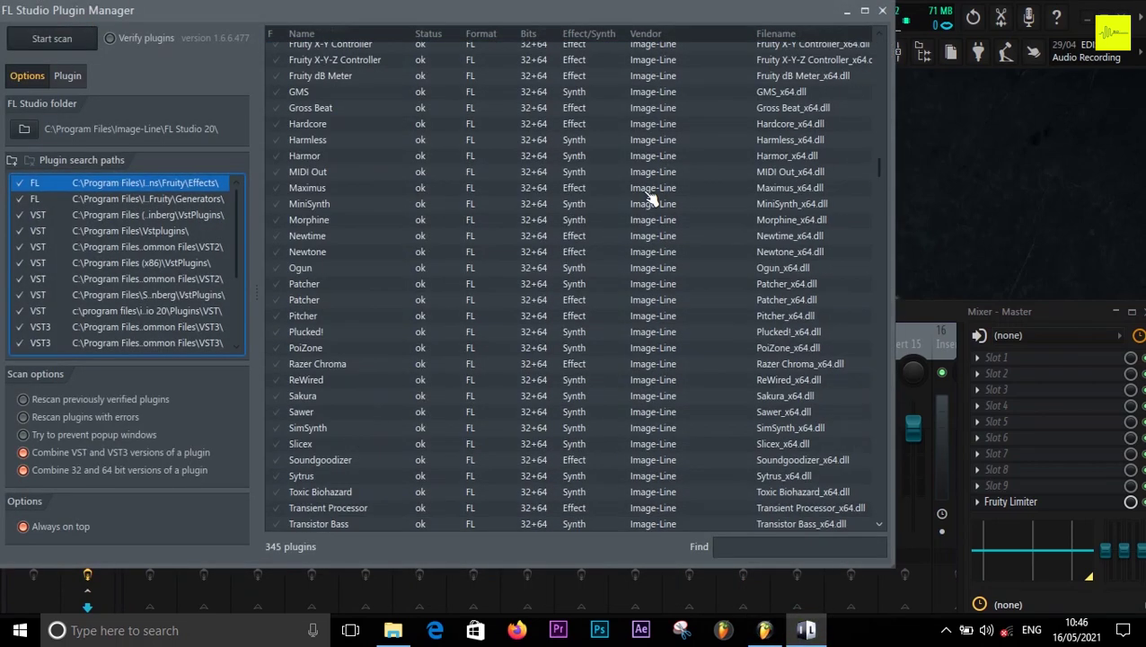
- Search the plugin list for "kon" and close the Plugin Manager
{"action": "left_click", "coordinate": [743, 548]}
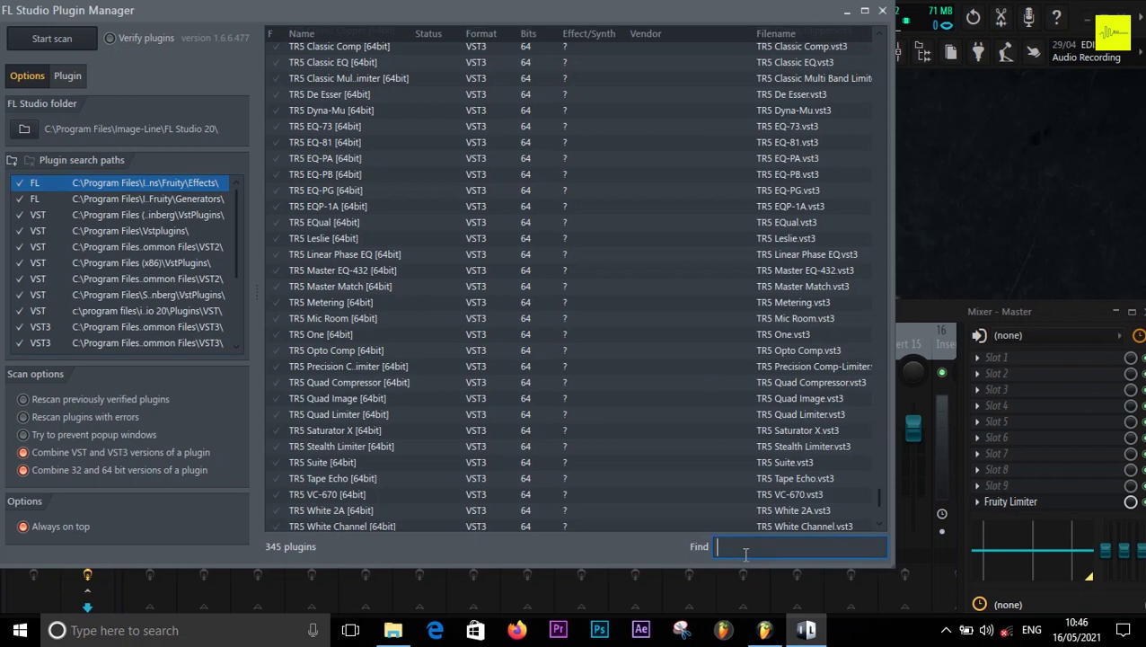
{"action": "type", "text": "kon"}
{"action": "left_click", "coordinate": [883, 12]}
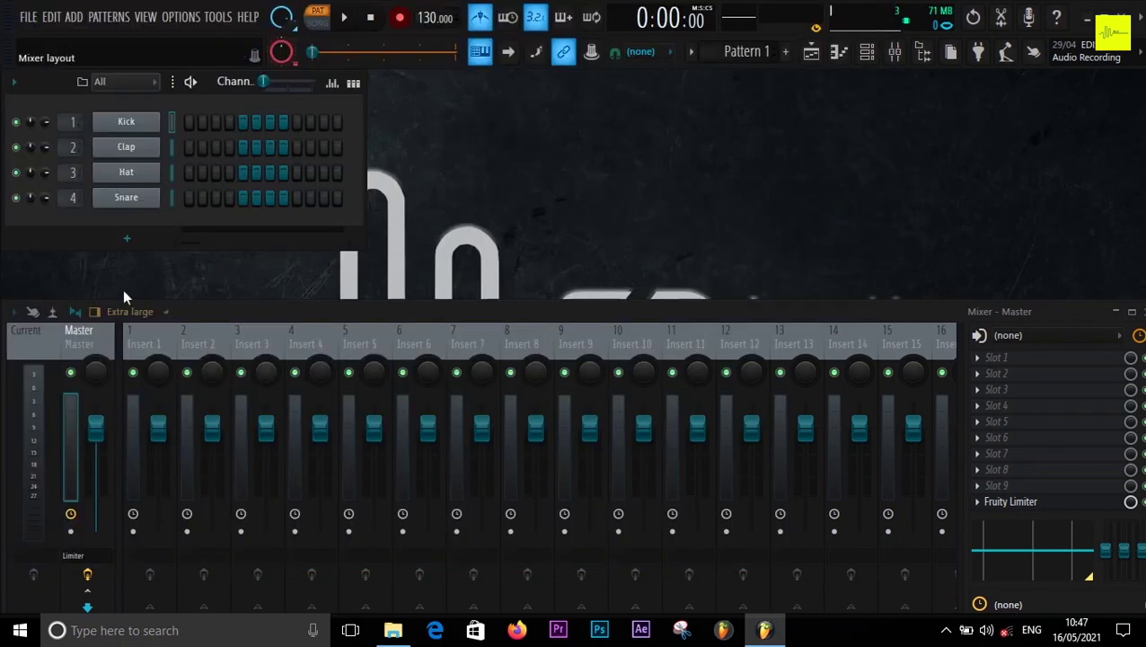
- Add the Kontakt plugin as a new channel and reposition its window so the libraries and rack are accessible
{"action": "left_click", "coordinate": [127, 246]}
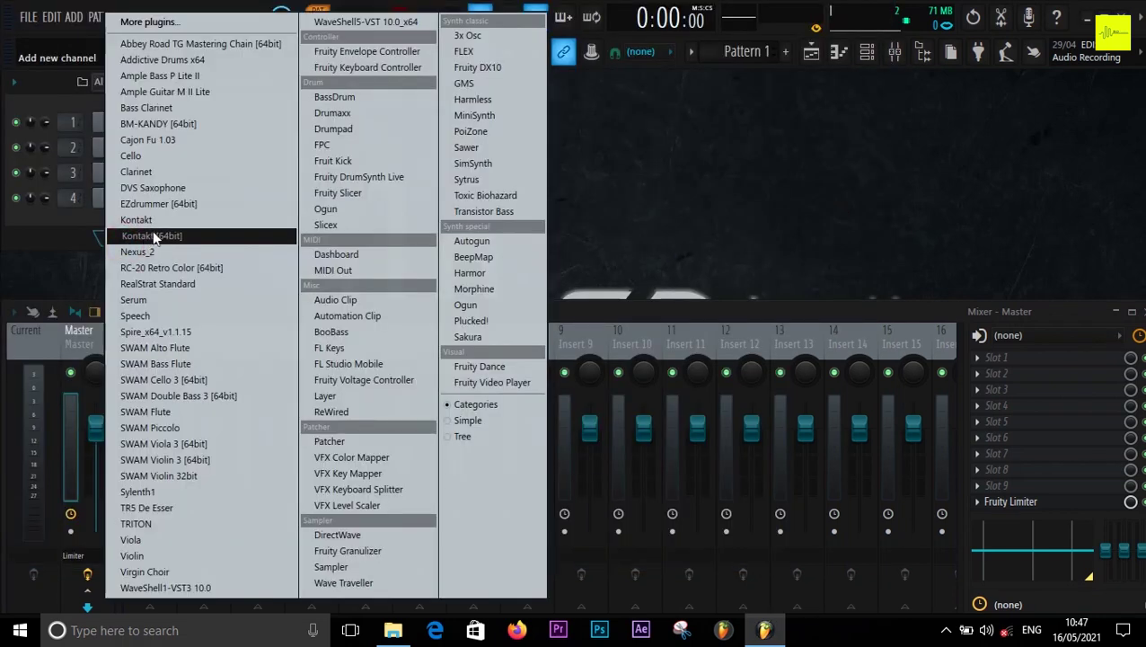
{"action": "left_click", "coordinate": [144, 220]}
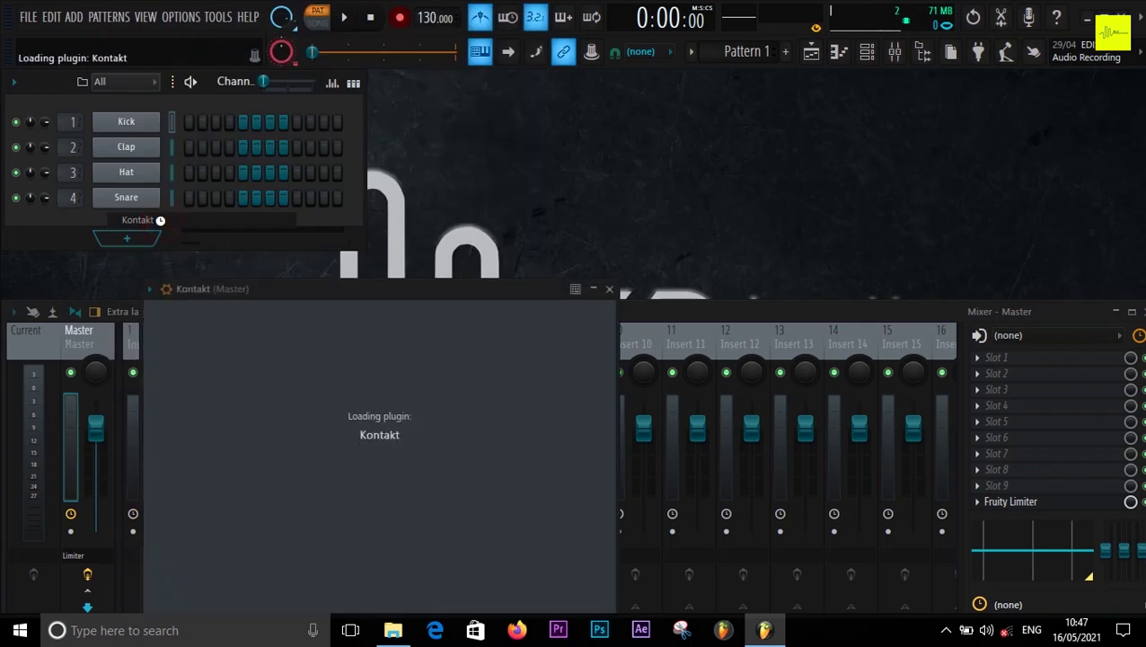
{"action": "left_click_drag", "start_coordinate": [415, 296], "coordinate": [530, 8]}
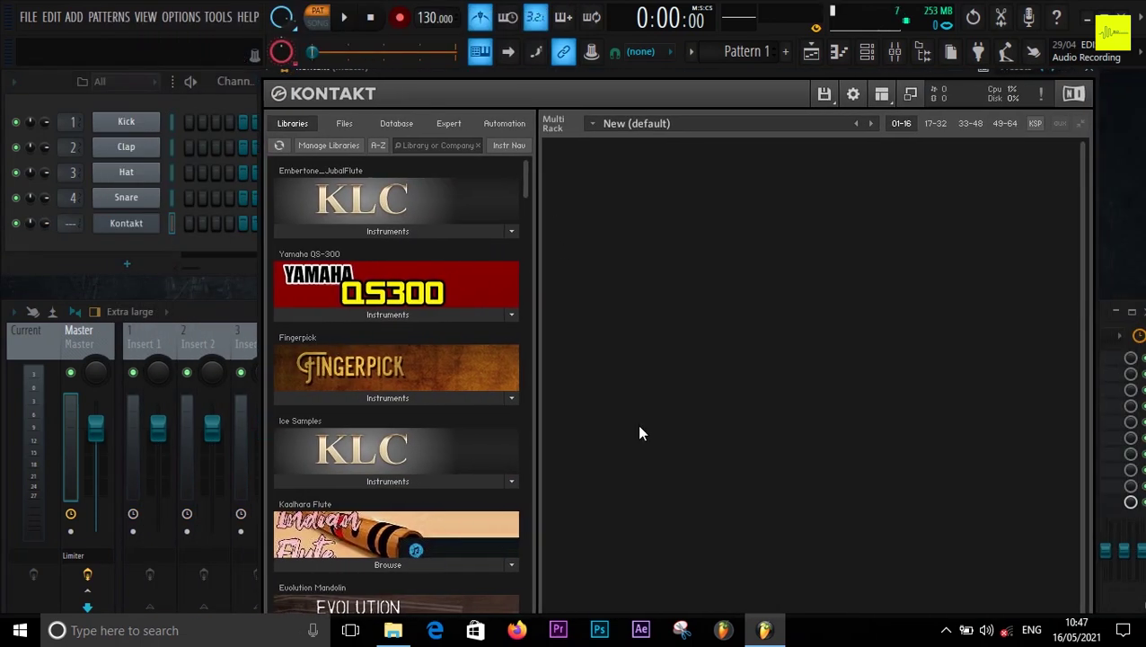
{"action": "left_click_drag", "start_coordinate": [675, 72], "coordinate": [630, 70]}
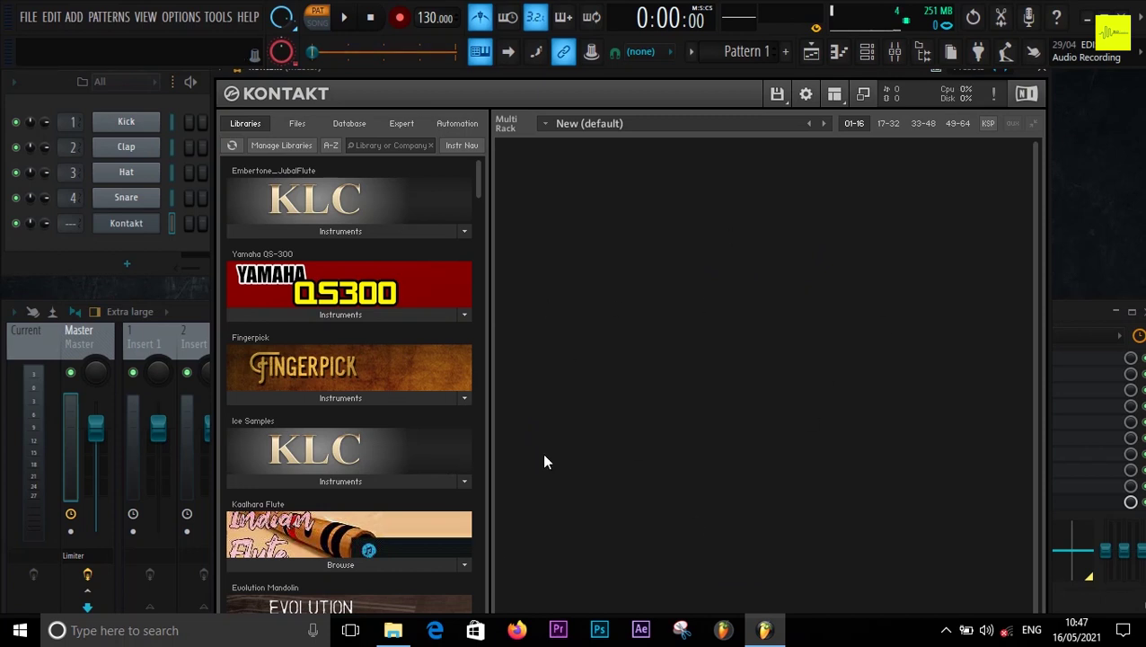
- Find the SD Flutes library in the Kontakt plugin, list its instruments and load 1 Flute dil.nki into the rack
{"action": "left_click_drag", "start_coordinate": [478, 186], "coordinate": [519, 640]}
{"action": "left_click", "coordinate": [340, 359]}
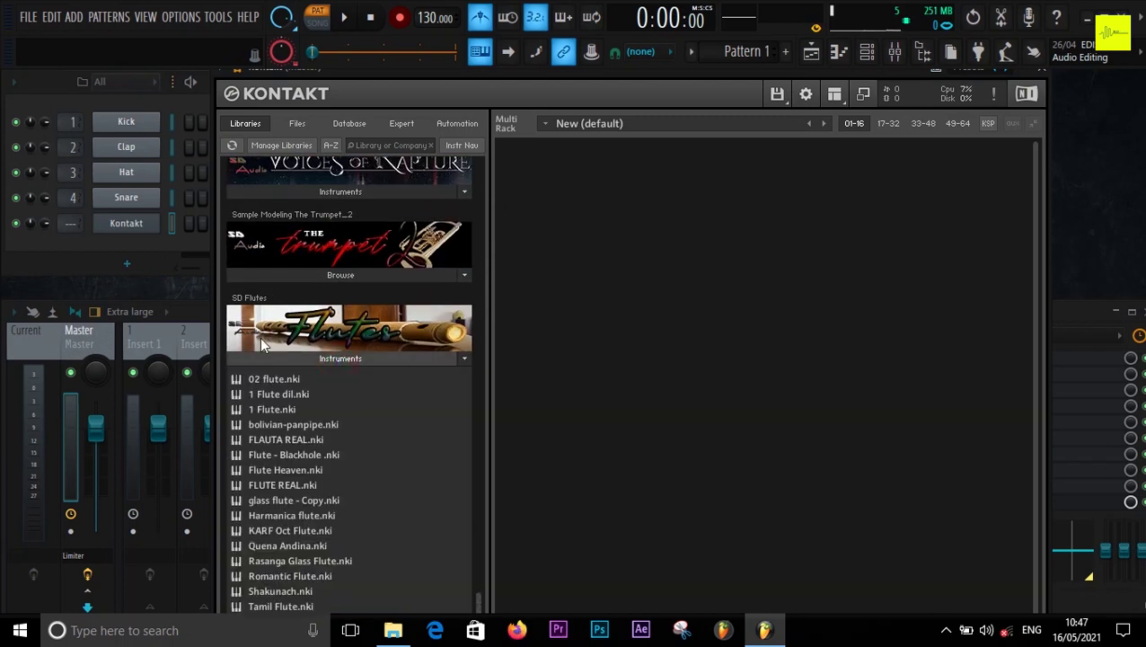
{"action": "scroll", "coordinate": [356, 409], "scroll_direction": "down", "scroll_amount": 1}
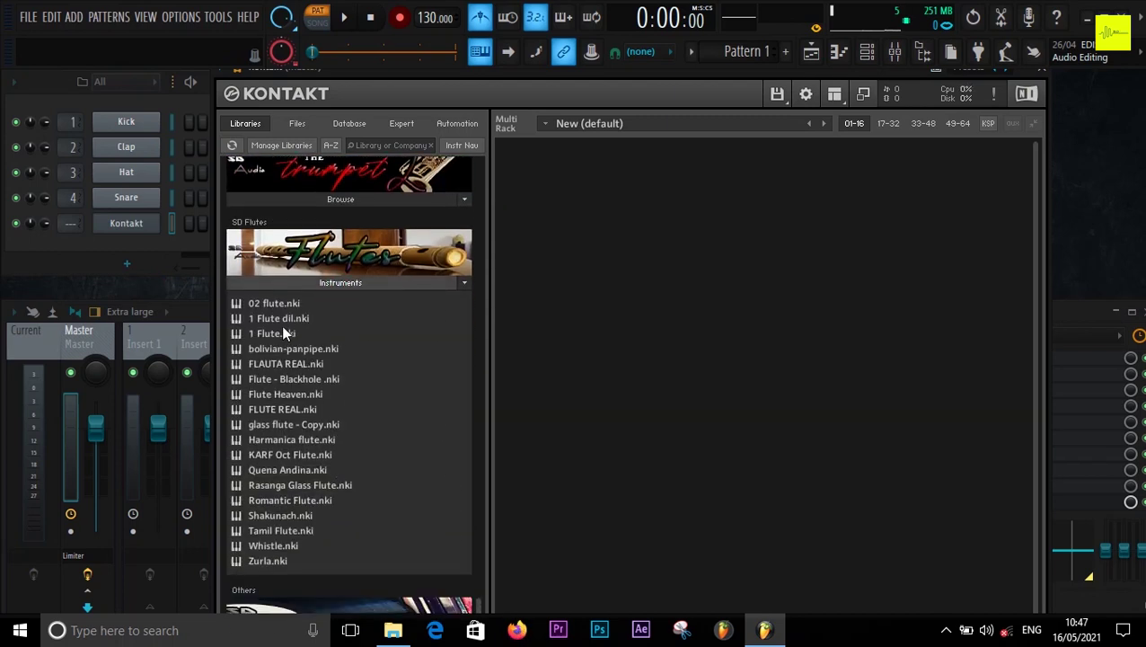
{"action": "left_click_drag", "start_coordinate": [280, 320], "coordinate": [605, 267]}
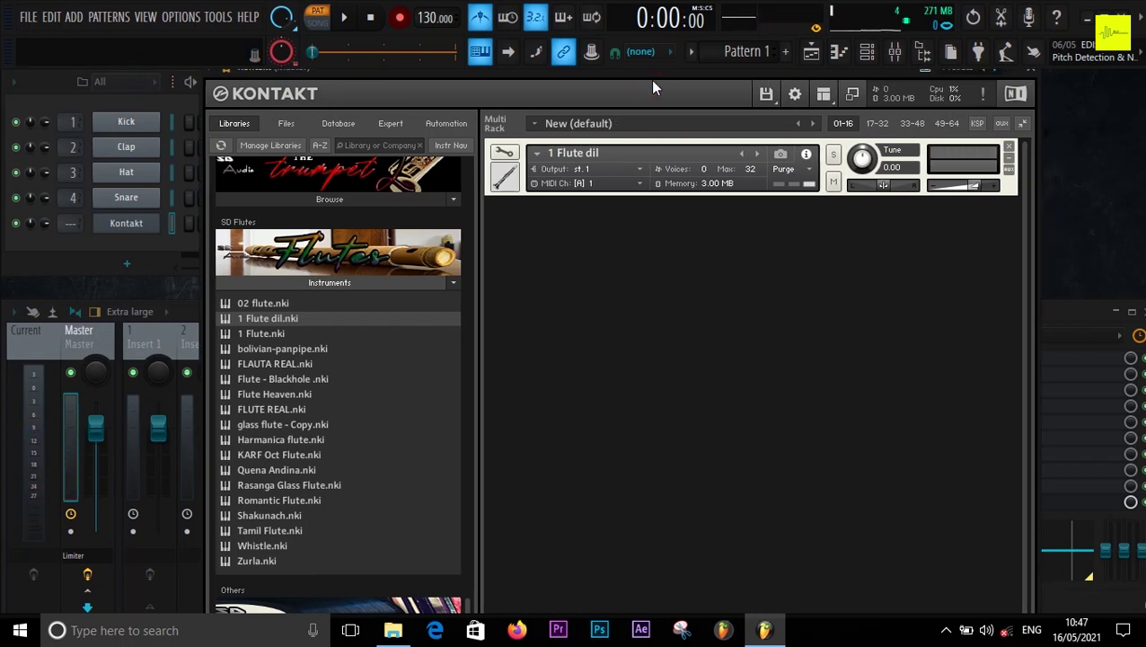
- Collapse the SD Flutes instrument list, remove the flute from the rack and close the Kontakt plugin window
{"action": "left_click", "coordinate": [398, 284]}
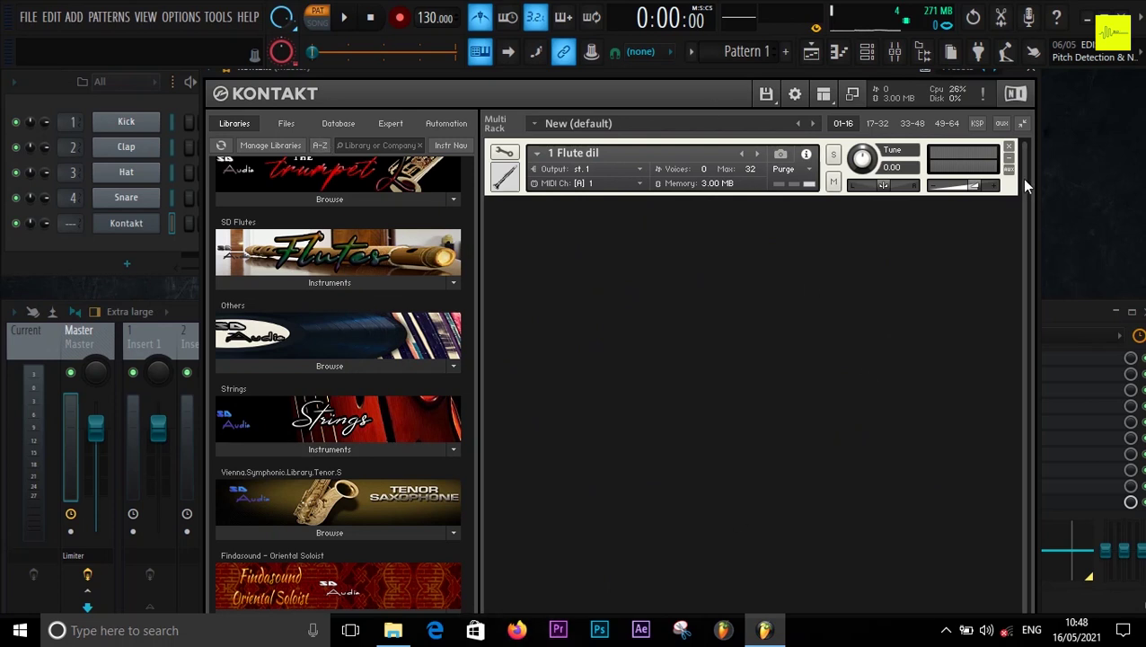
{"action": "left_click", "coordinate": [1009, 148]}
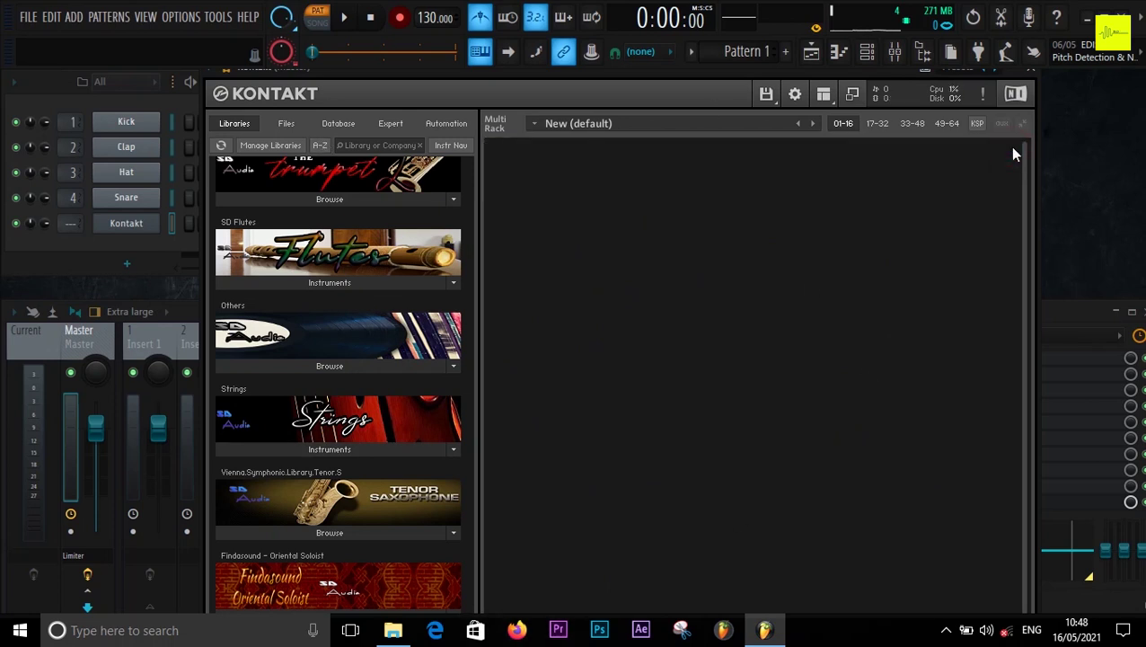
{"action": "left_click", "coordinate": [1033, 71]}
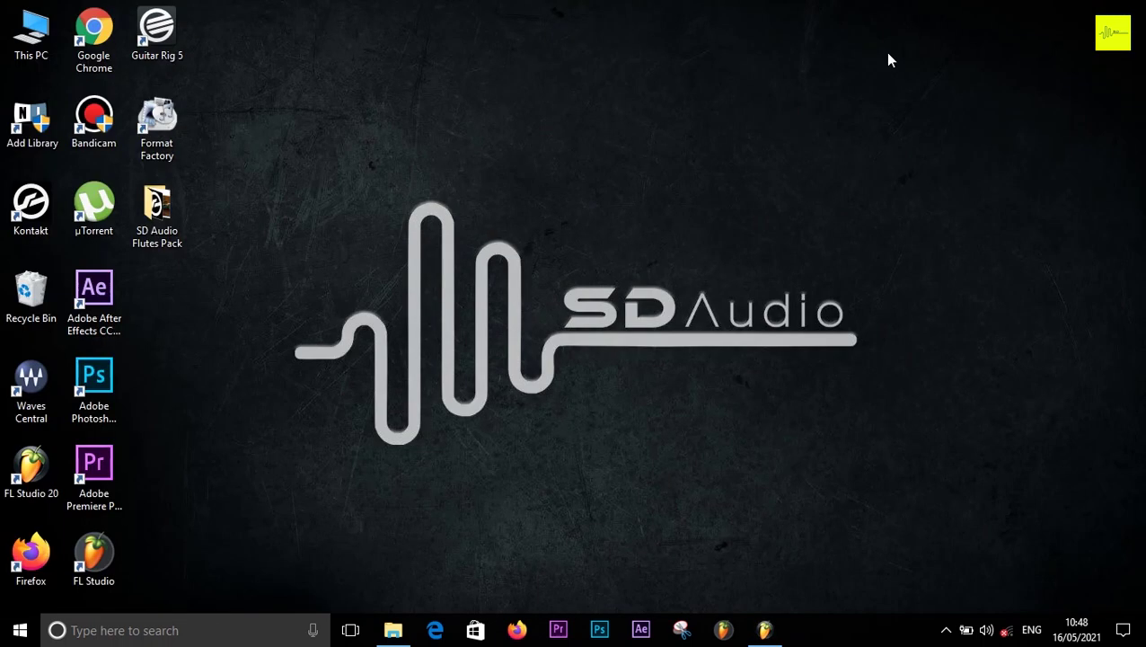